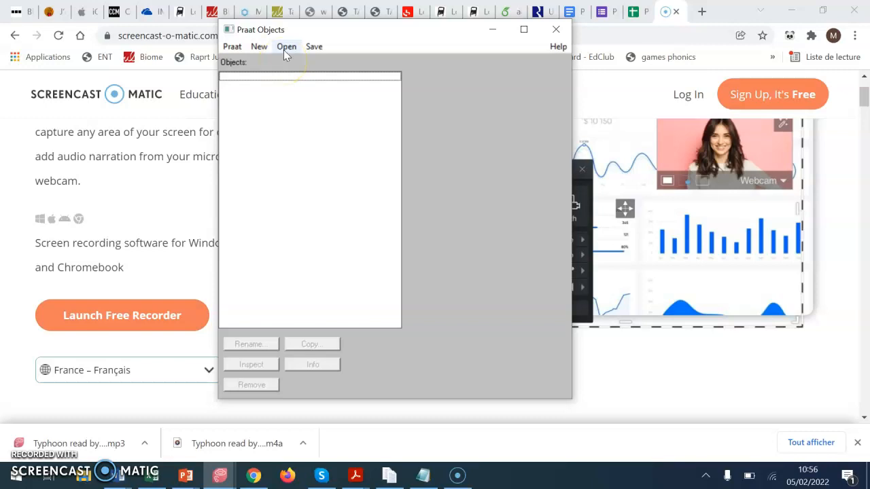
- Load the Typhoon MP3 recording from the TYPHOON_SLA_project folder into the object list and view its waveform
{"action": "left_click", "coordinate": [284, 50]}
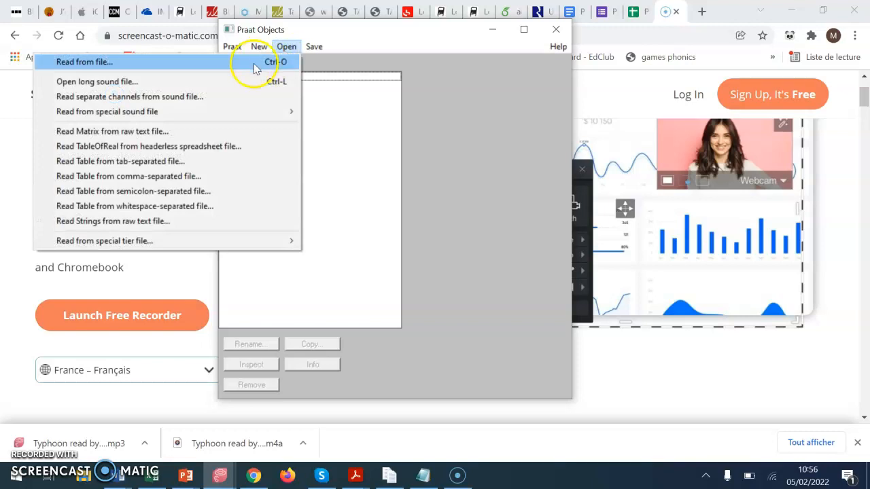
{"action": "left_click", "coordinate": [300, 63]}
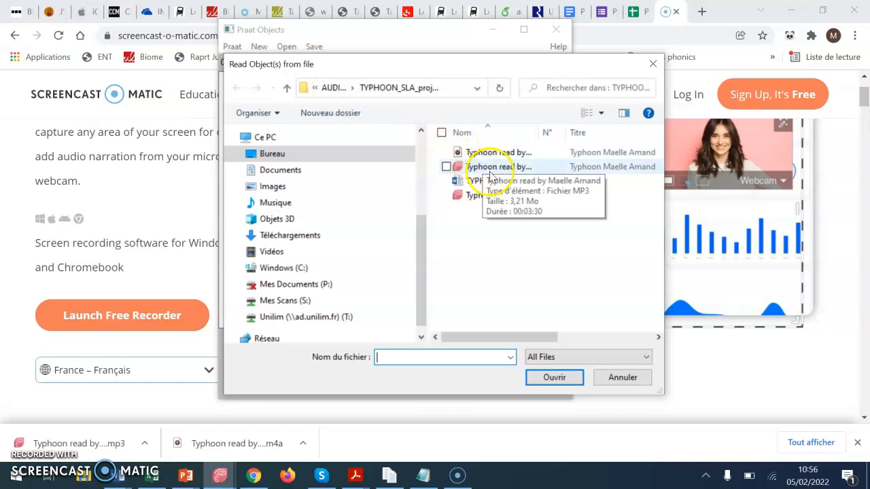
{"action": "left_click_drag", "start_coordinate": [539, 133], "coordinate": [618, 140]}
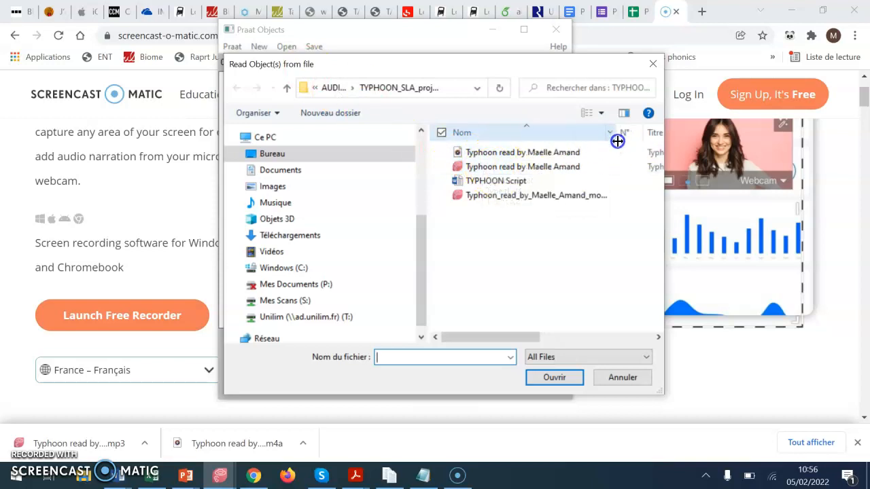
{"action": "left_click", "coordinate": [568, 167]}
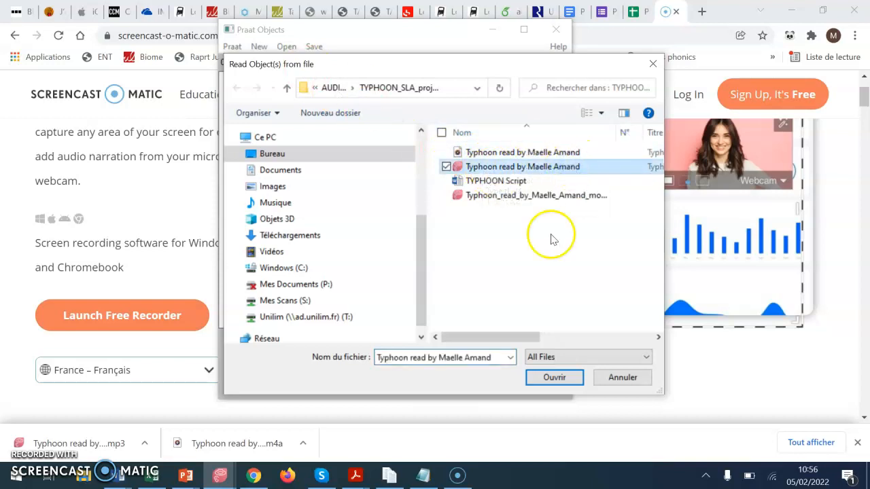
{"action": "left_click", "coordinate": [554, 378]}
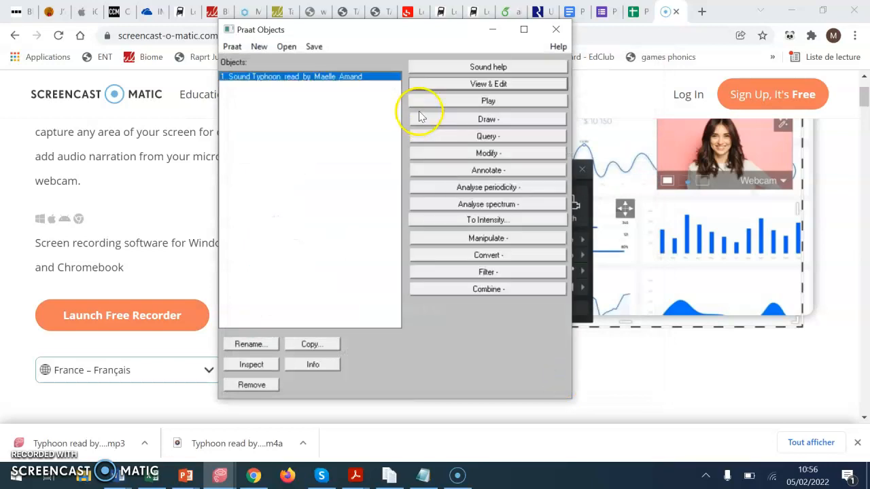
{"action": "left_click", "coordinate": [471, 83]}
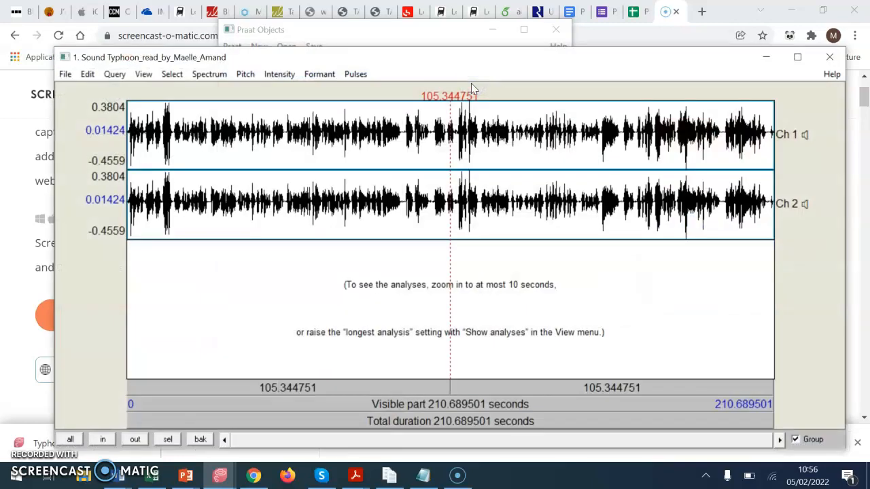
{"action": "left_click", "coordinate": [828, 57]}
- Switch to File Explorer and make a backup copy of the Typhoon MP3 recording inside the TYPHOON_SLA_project folder
{"action": "left_click", "coordinate": [83, 478]}
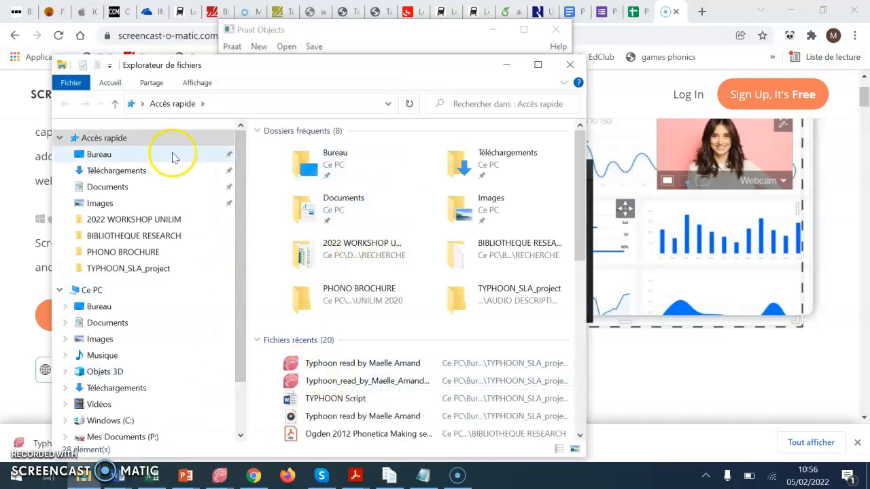
{"action": "left_click", "coordinate": [136, 270]}
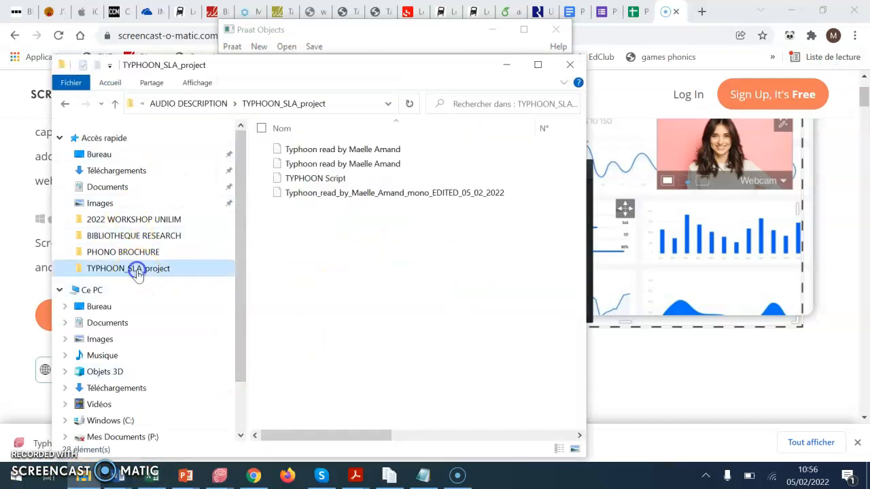
{"action": "left_click", "coordinate": [343, 164]}
{"action": "key", "text": "ctrl+v"}
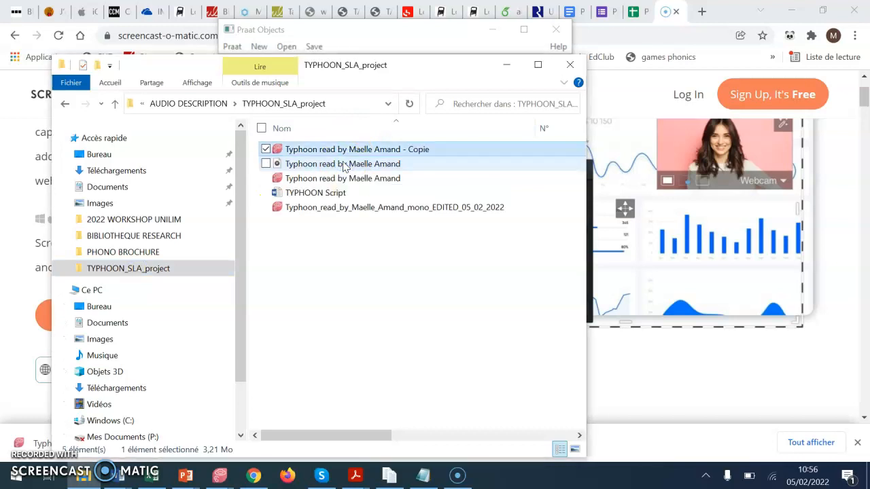
{"action": "left_click", "coordinate": [333, 311]}
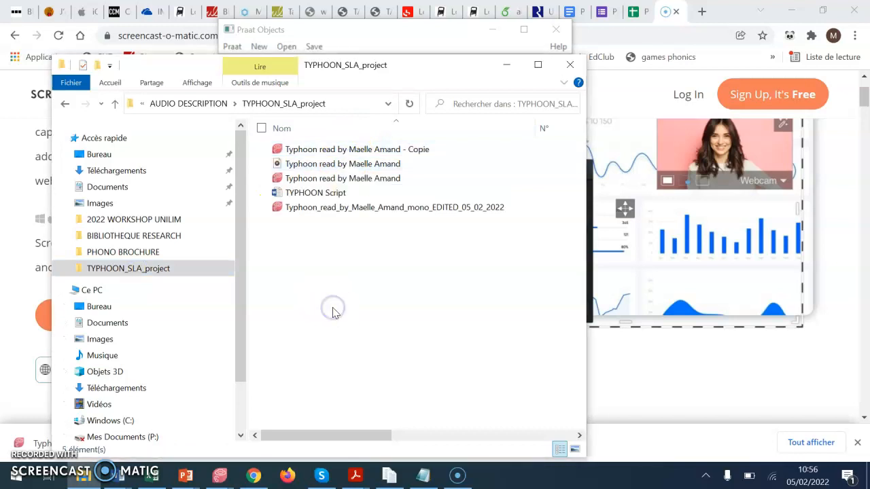
{"action": "left_click", "coordinate": [569, 64]}
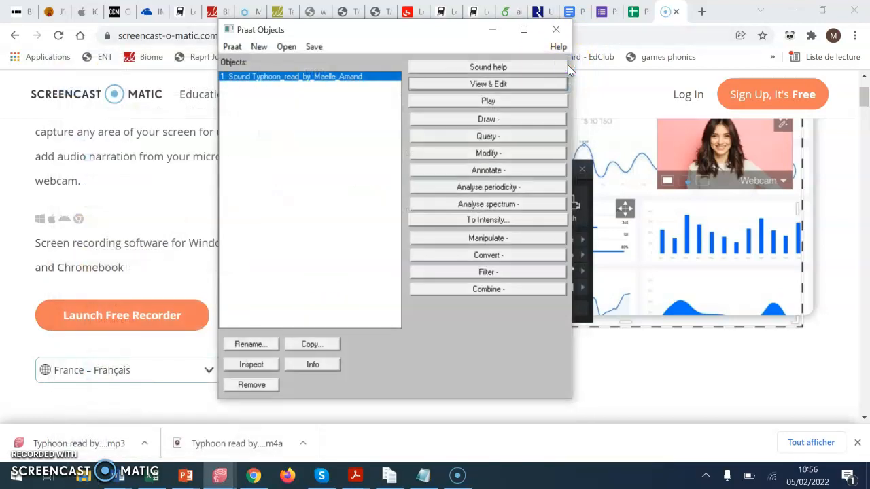
- Examine the loaded recording's channels in the sound editor and close the editor
{"action": "left_click", "coordinate": [430, 85]}
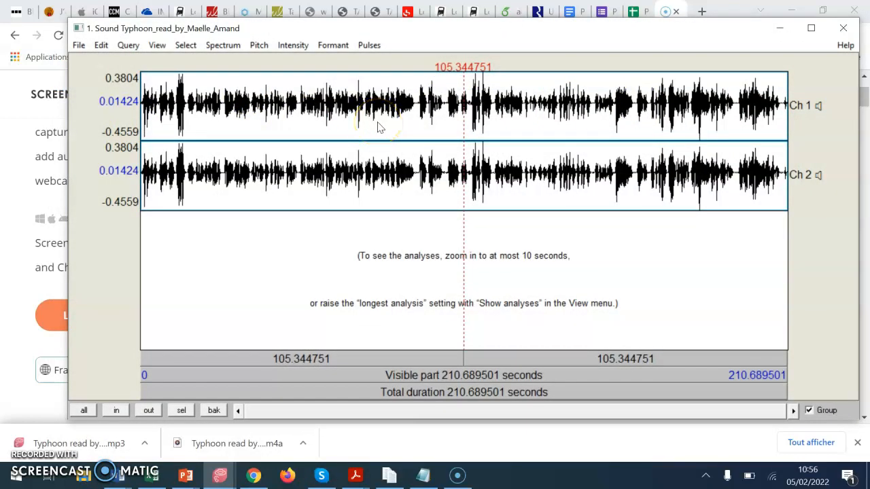
{"action": "left_click", "coordinate": [842, 28]}
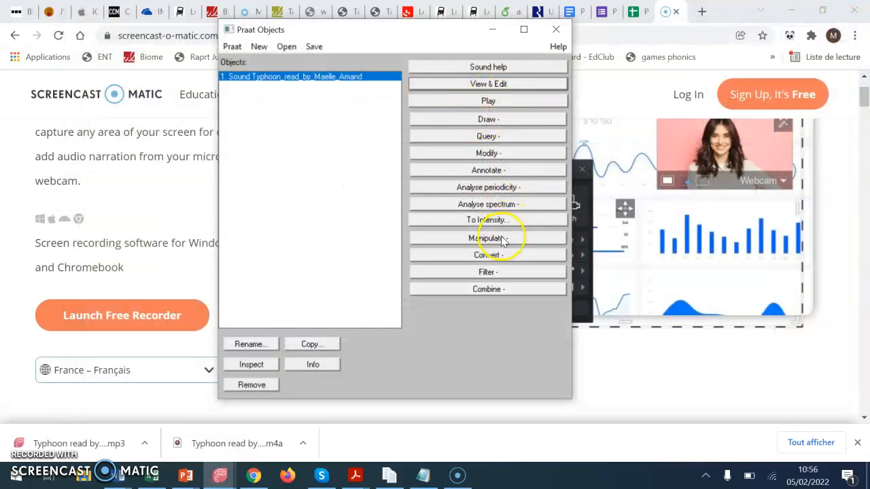
- Convert the Typhoon recording to mono and open the mono sound in a maximized editor window
{"action": "left_click", "coordinate": [503, 256]}
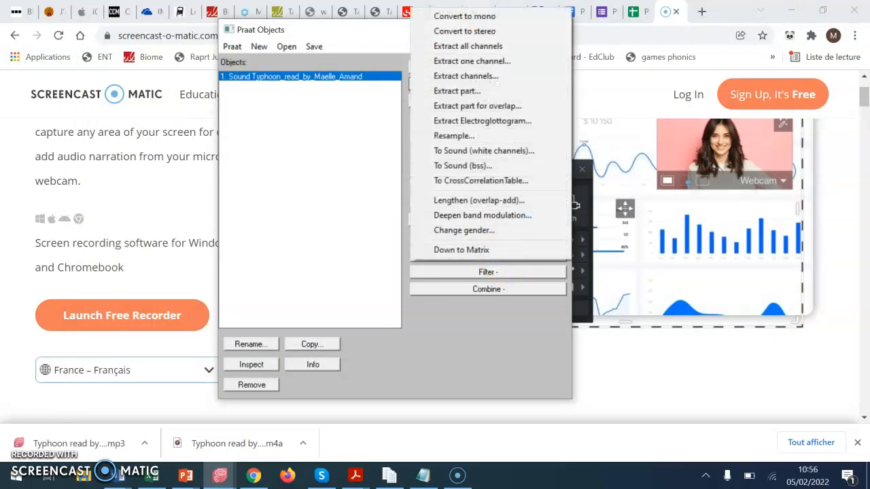
{"action": "left_click", "coordinate": [479, 15]}
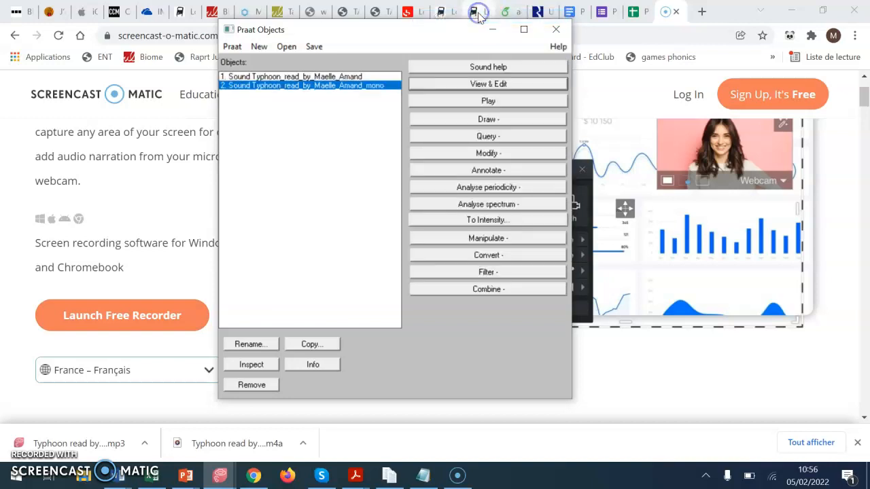
{"action": "left_click", "coordinate": [479, 85]}
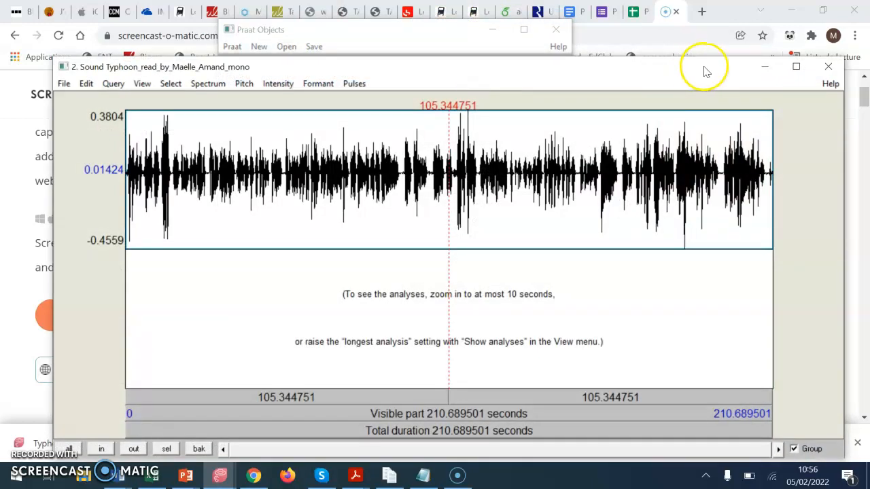
{"action": "left_click", "coordinate": [796, 66]}
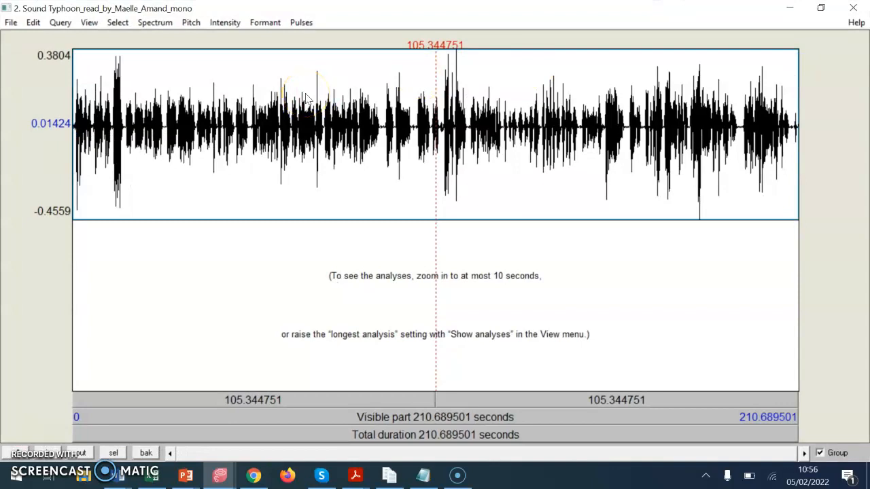
- Select about the first 20 seconds of the mono sound, magnify the waveform and return to the full view
{"action": "left_click_drag", "start_coordinate": [74, 141], "coordinate": [142, 151]}
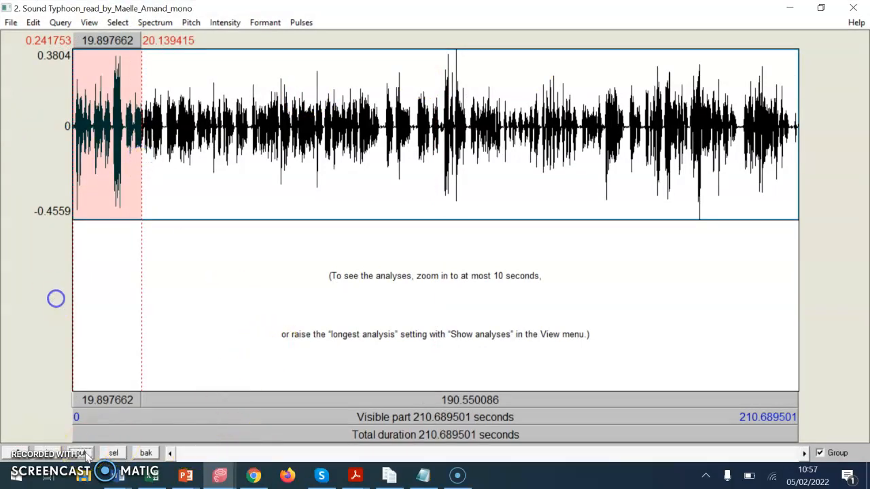
{"action": "double_click", "coordinate": [54, 455]}
{"action": "double_click", "coordinate": [54, 455]}
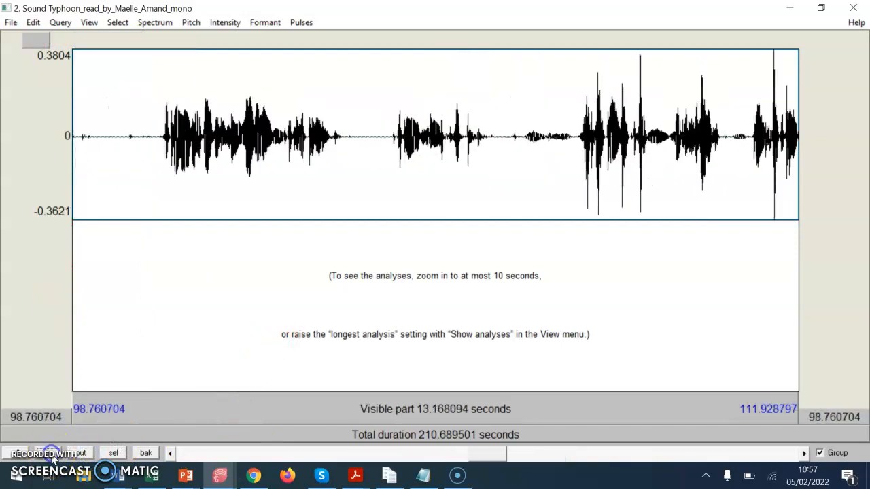
{"action": "left_click", "coordinate": [81, 453]}
{"action": "left_click", "coordinate": [82, 453]}
- Select the opening 20 seconds or so from the very start, play the selection and stop the playback
{"action": "left_click_drag", "start_coordinate": [156, 158], "coordinate": [65, 152]}
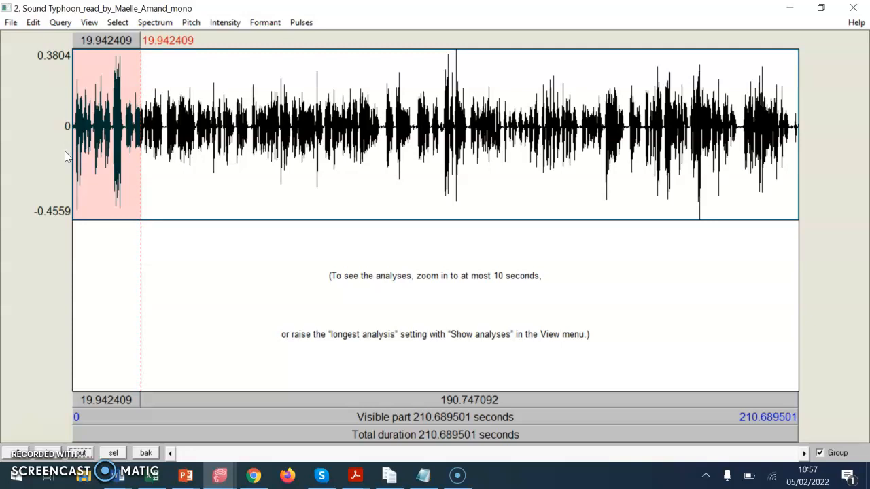
{"action": "key", "text": "Tab"}
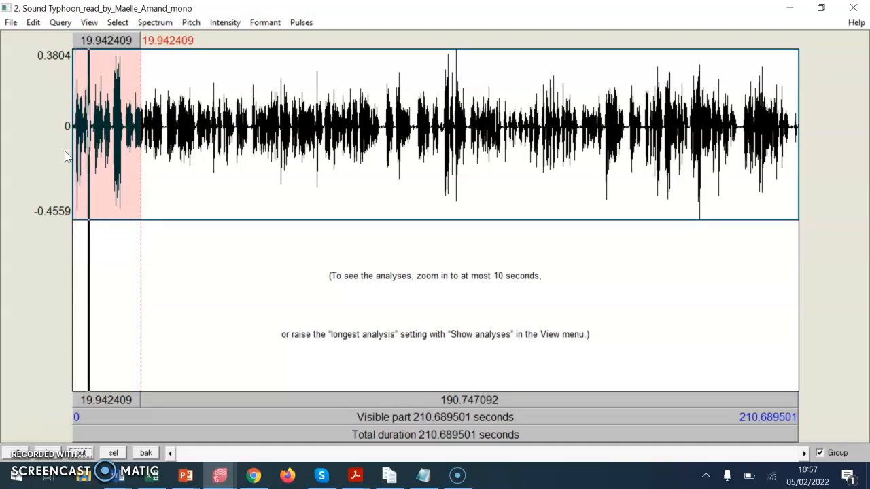
{"action": "key", "text": "Escape"}
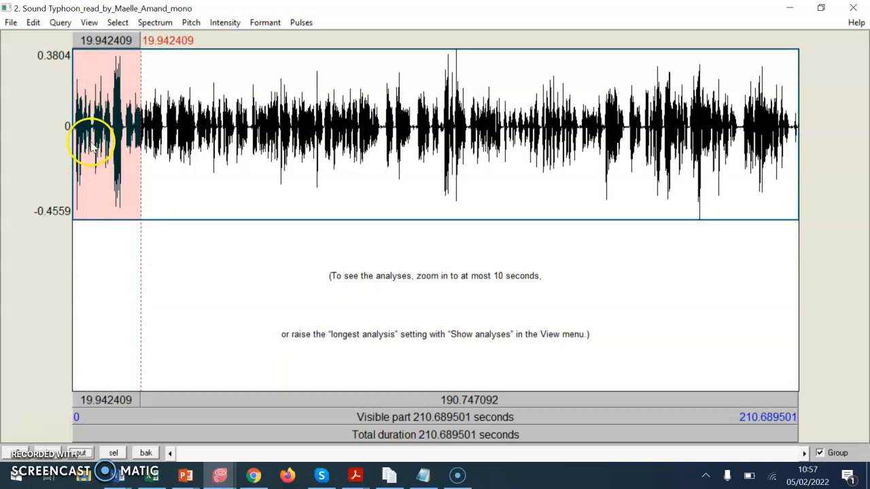
- Zoom to about the first 6.15 seconds and play its two phrases, at about 1.24–3.18 s and 3.38–5.67 s
{"action": "left_click_drag", "start_coordinate": [93, 145], "coordinate": [56, 133]}
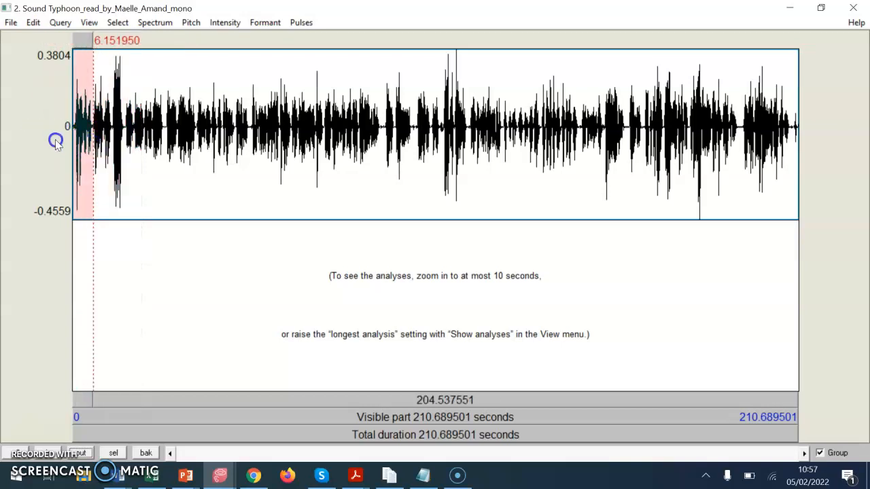
{"action": "left_click", "coordinate": [113, 453]}
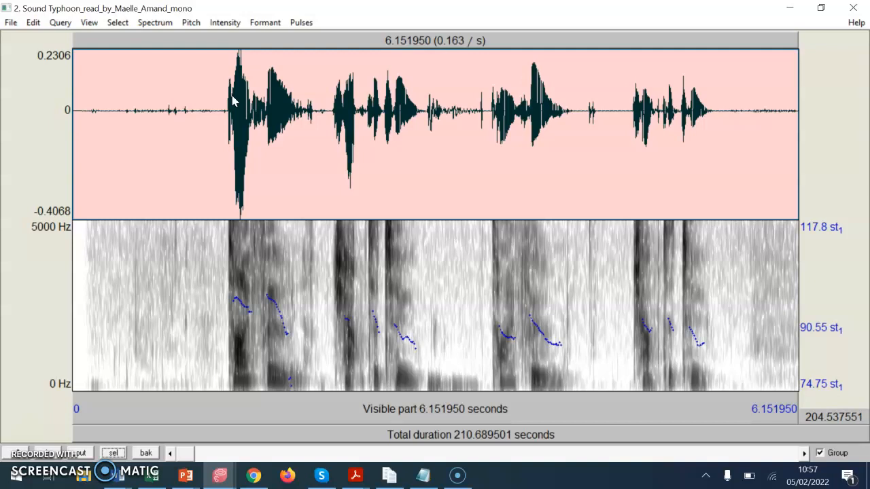
{"action": "left_click_drag", "start_coordinate": [448, 131], "coordinate": [219, 143]}
{"action": "key", "text": "Tab"}
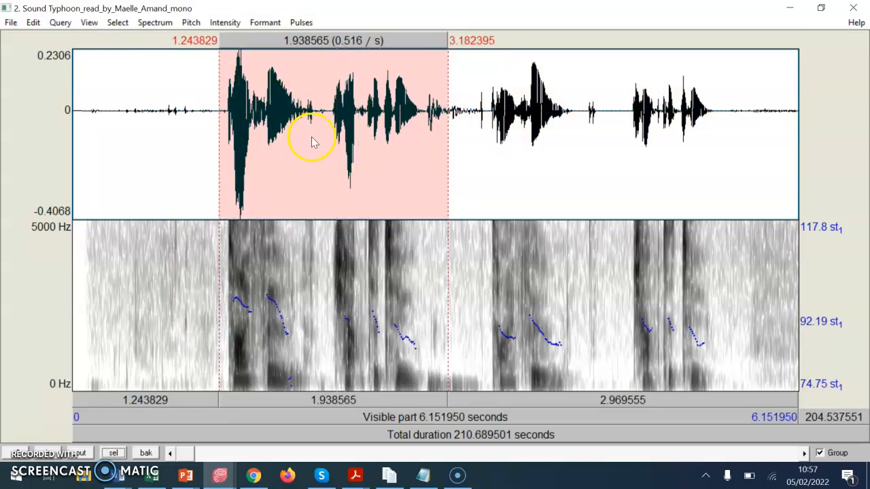
{"action": "left_click_drag", "start_coordinate": [471, 116], "coordinate": [740, 169]}
{"action": "key", "text": "Tab"}
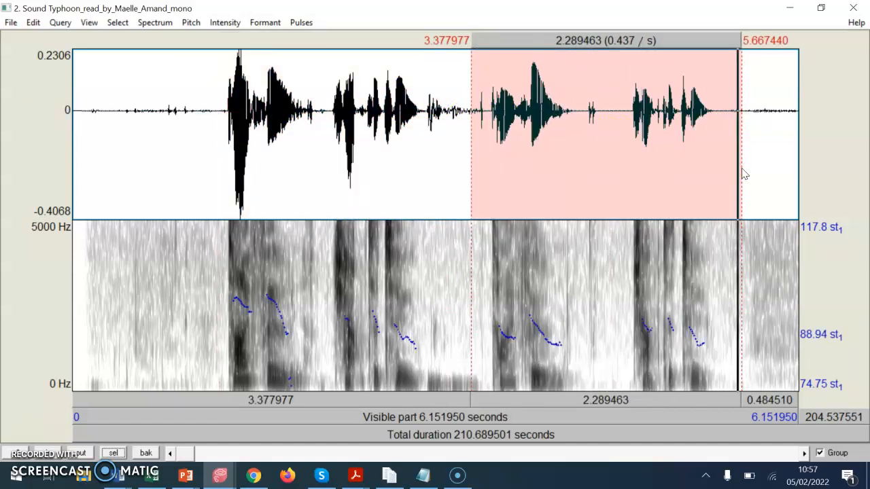
- Replay the two phrases for comparison, selecting about 1.17–3.42 s and about 3.41–5.60 s
{"action": "left_click", "coordinate": [478, 116]}
{"action": "left_click_drag", "start_coordinate": [476, 113], "coordinate": [211, 125]}
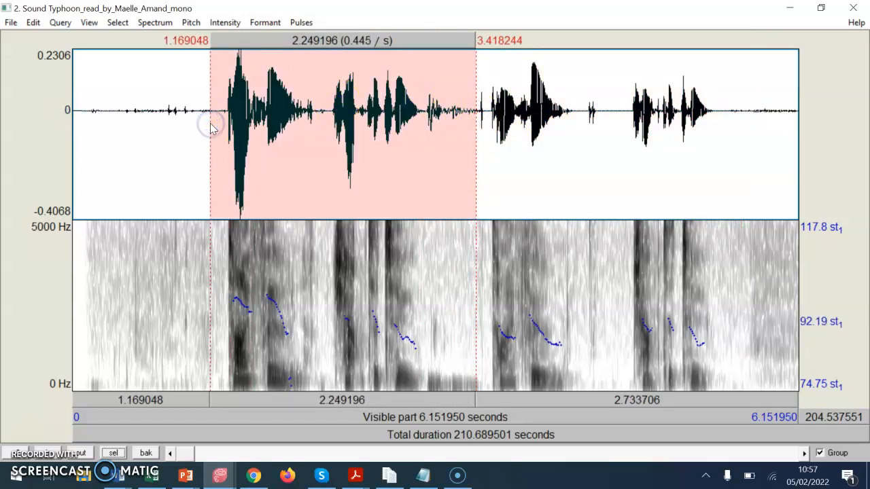
{"action": "key", "text": "Tab"}
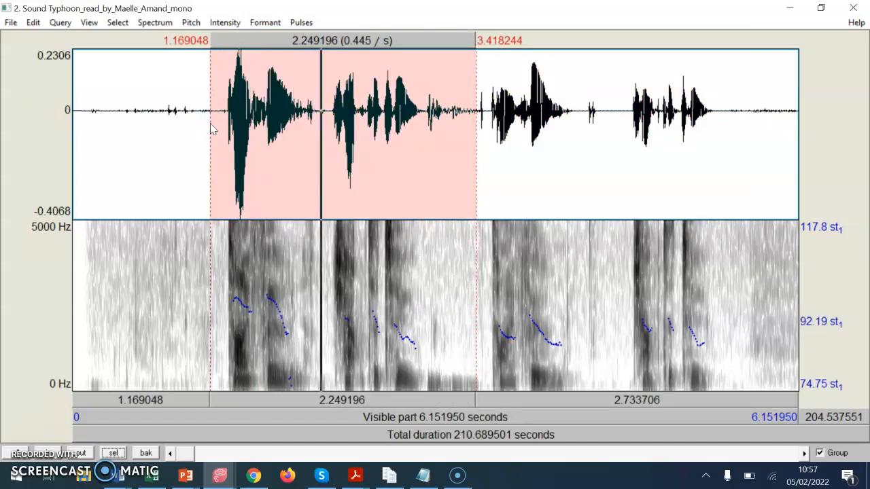
{"action": "left_click_drag", "start_coordinate": [475, 113], "coordinate": [734, 170]}
{"action": "key", "text": "Tab"}
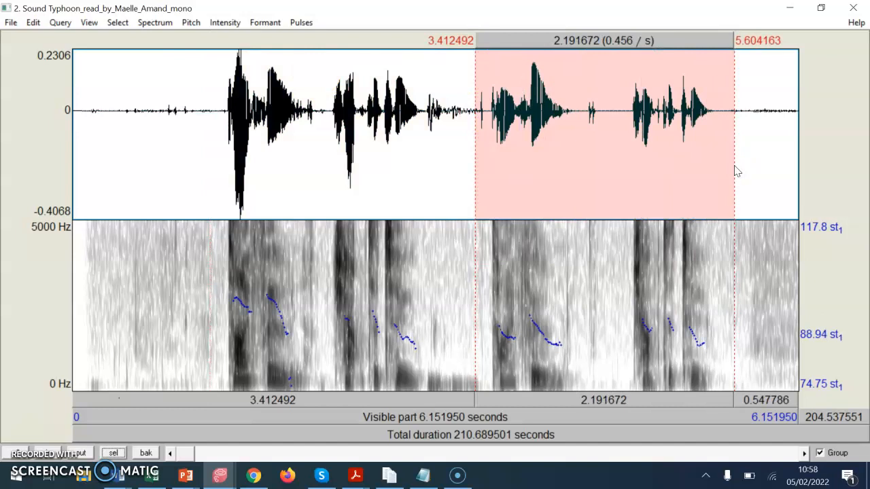
- Cut the second phrase at about 3.45–5.52 s, and cut about 0.46 s of the remaining pause from 3.78 s
{"action": "left_click", "coordinate": [477, 113]}
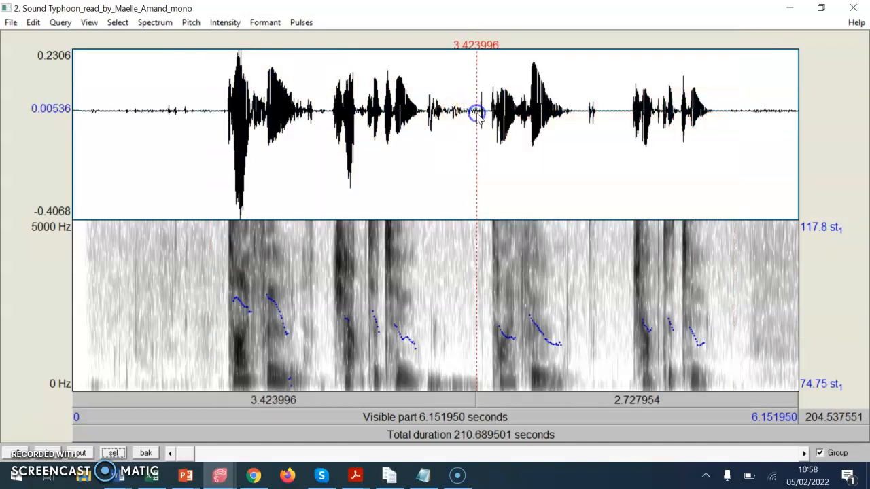
{"action": "left_click", "coordinate": [481, 117]}
{"action": "left_click_drag", "start_coordinate": [479, 116], "coordinate": [724, 160]}
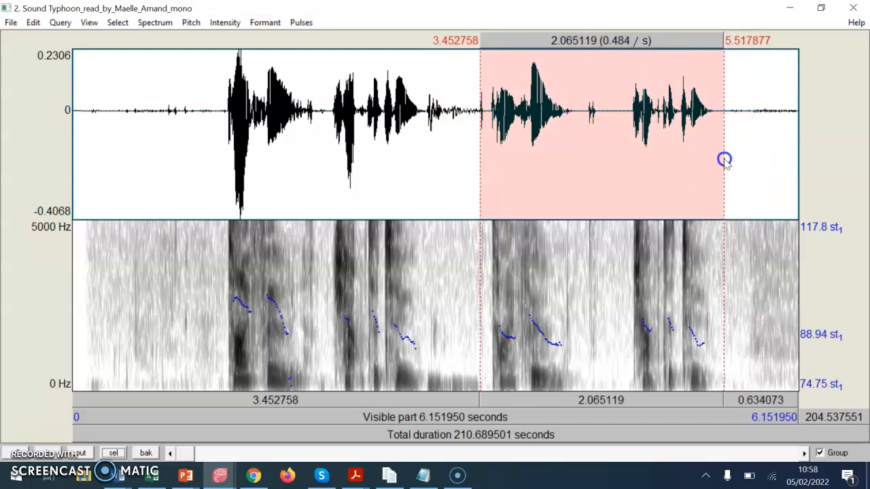
{"action": "key", "text": "ctrl+x"}
{"action": "left_click_drag", "start_coordinate": [573, 73], "coordinate": [518, 111]}
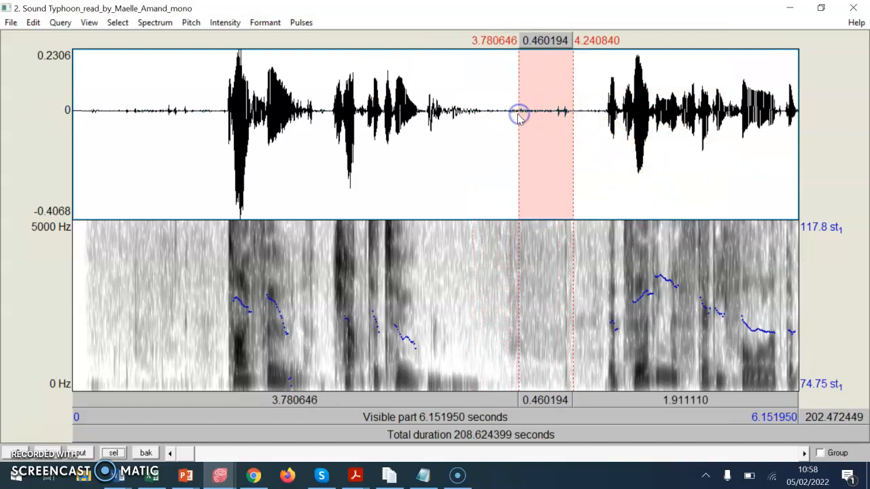
{"action": "key", "text": "ctrl+x"}
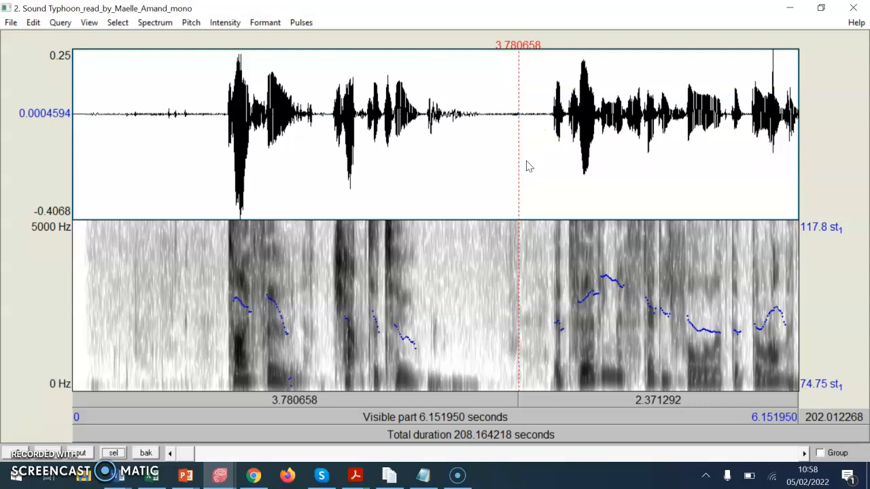
- Play the joined passage from about 1.22 to 5.28 s and the faint noise at about 3.00–3.46 s
{"action": "left_click", "coordinate": [217, 116]}
{"action": "left_click_drag", "start_coordinate": [217, 117], "coordinate": [693, 196]}
{"action": "key", "text": "Tab"}
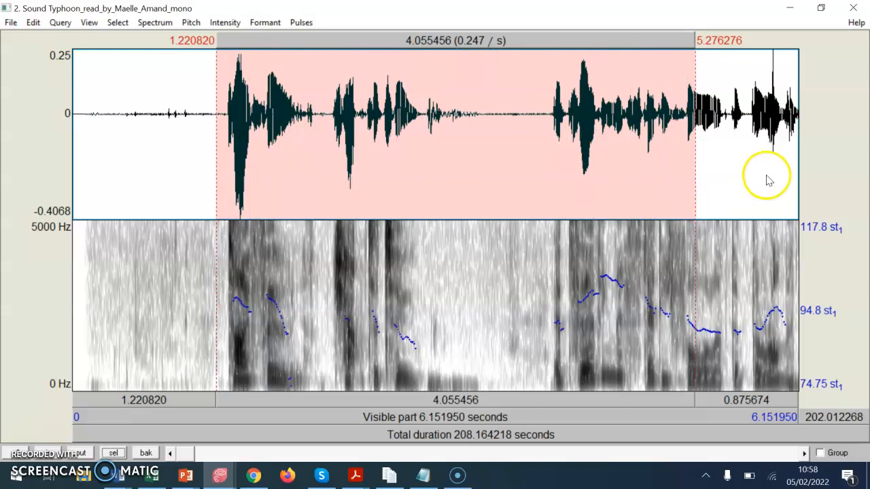
{"action": "left_click_drag", "start_coordinate": [428, 119], "coordinate": [481, 131]}
{"action": "key", "text": "Tab"}
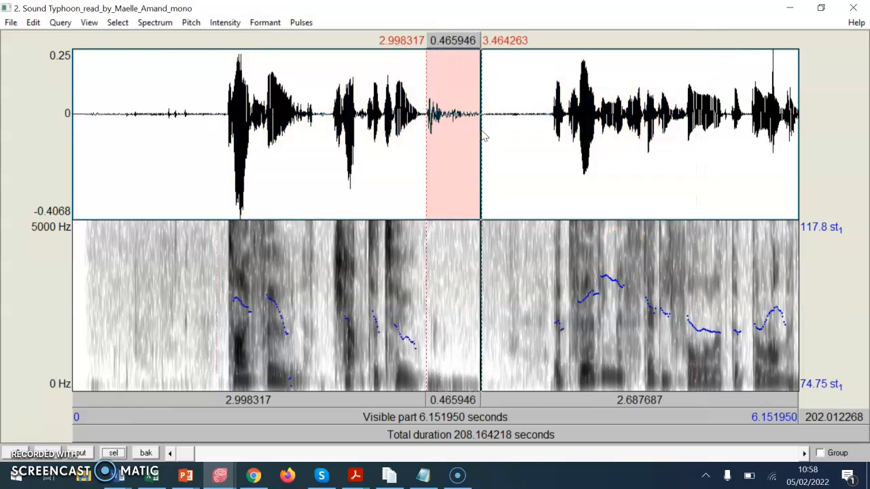
- Cut the faint noise at about 3.00–3.46 s and play the join from about 2.61 to 3.92 s
{"action": "key", "text": "ctrl+x"}
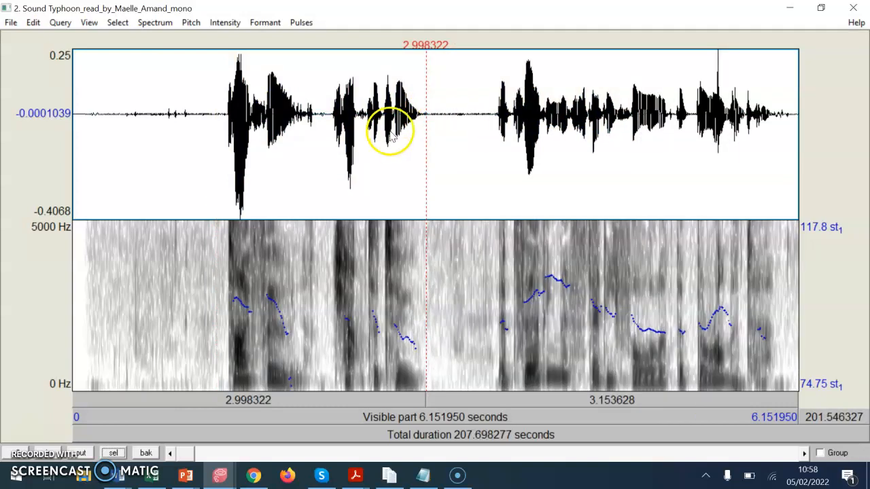
{"action": "left_click", "coordinate": [461, 182]}
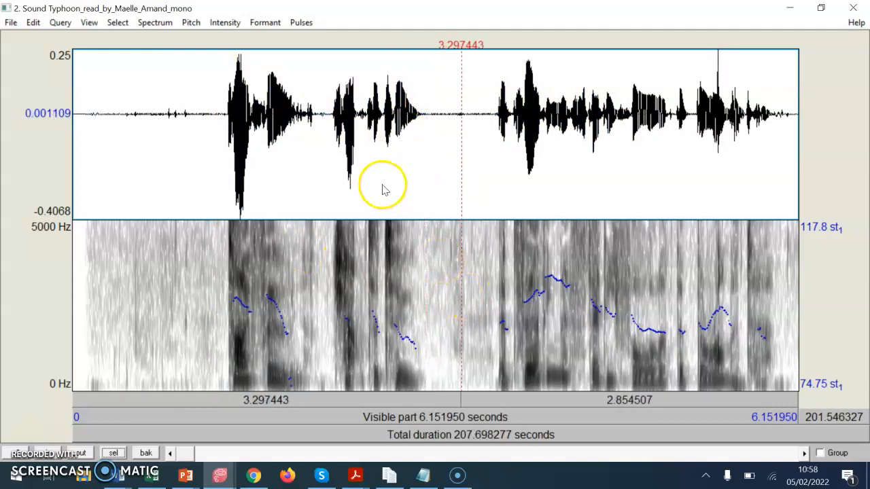
{"action": "left_click_drag", "start_coordinate": [381, 194], "coordinate": [534, 209]}
{"action": "key", "text": "Tab"}
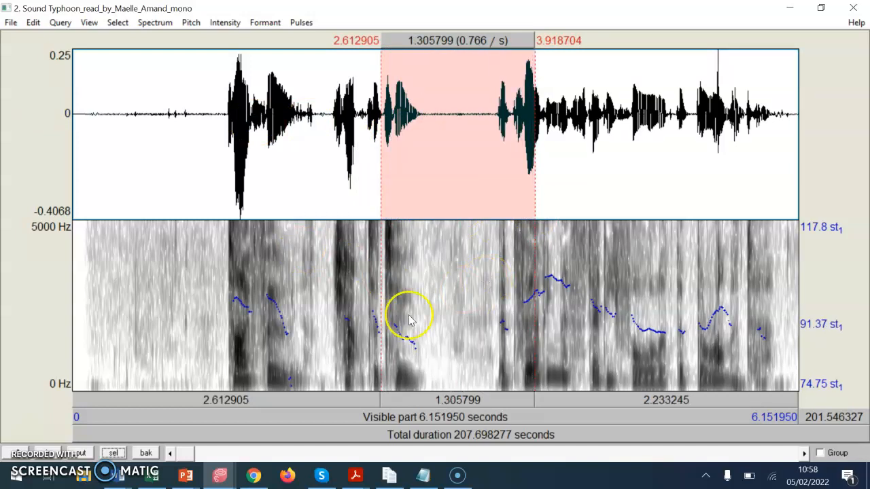
- Cut about 0.22 s of noise in the pause at about 6.30–6.63 s, and play the join from about 6.22 to 6.82 s
{"action": "left_click_drag", "start_coordinate": [184, 454], "coordinate": [201, 457]}
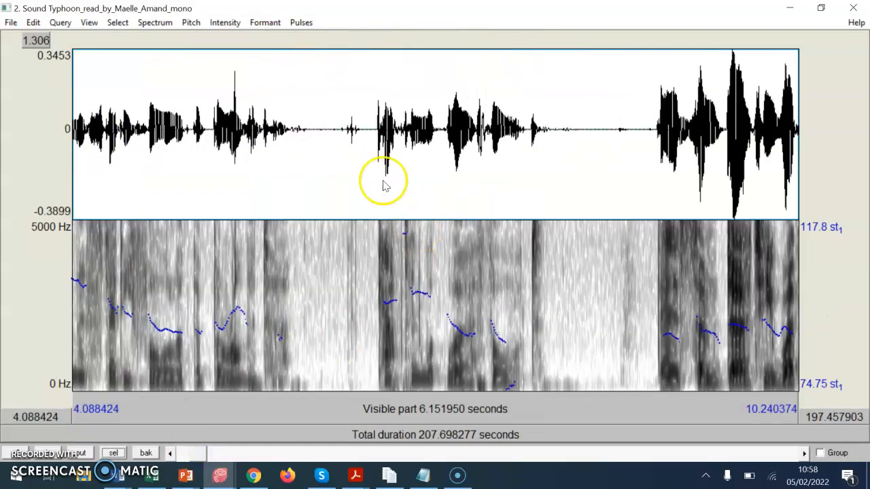
{"action": "left_click_drag", "start_coordinate": [350, 133], "coordinate": [335, 139]}
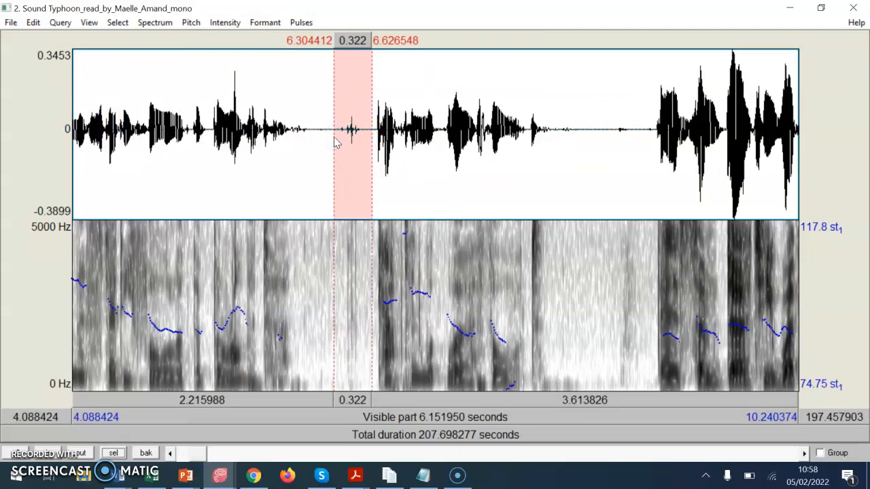
{"action": "key", "text": "Tab"}
{"action": "left_click_drag", "start_coordinate": [364, 134], "coordinate": [408, 136]}
{"action": "key", "text": "ctrl+x"}
{"action": "key", "text": "Tab"}
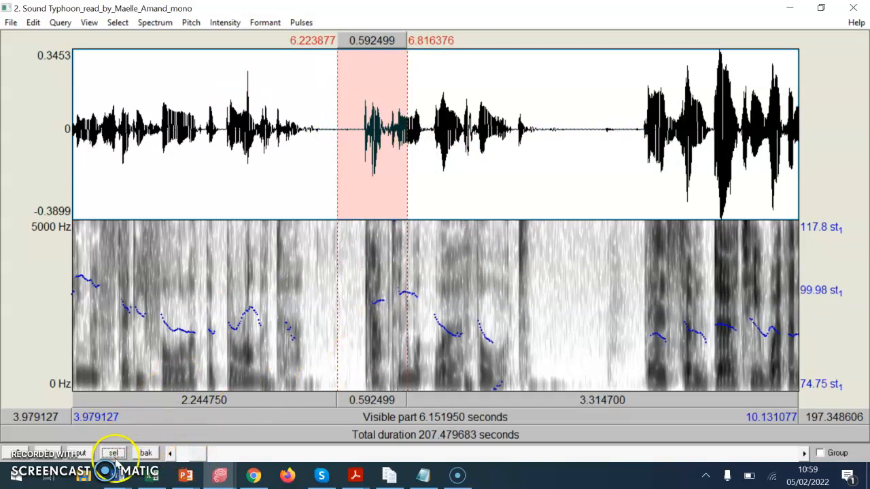
- Show the whole recording and play the passage from about 87.35 to 144.97 s
{"action": "left_click", "coordinate": [81, 453]}
{"action": "left_click", "coordinate": [81, 453]}
{"action": "left_click", "coordinate": [81, 454]}
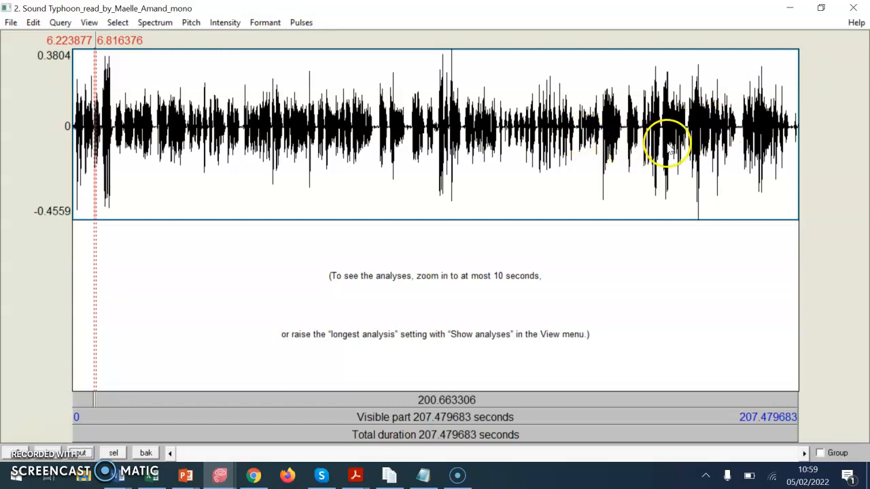
{"action": "left_click_drag", "start_coordinate": [580, 151], "coordinate": [378, 174]}
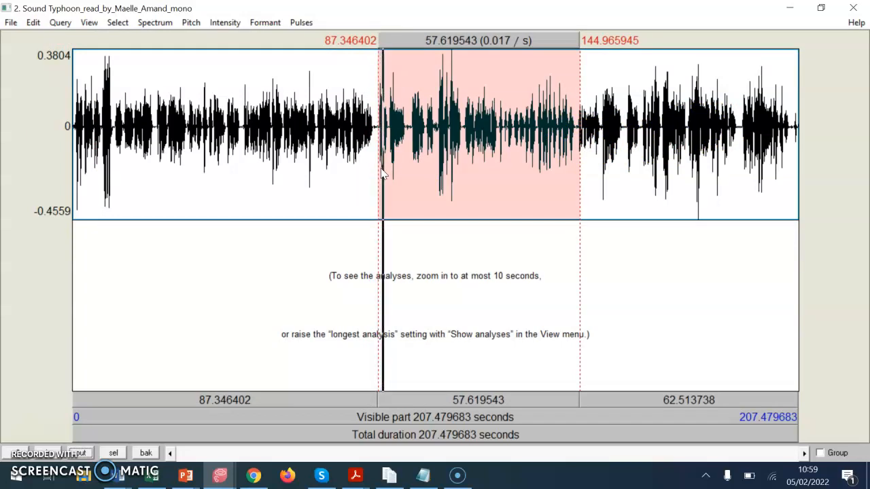
{"action": "left_click", "coordinate": [418, 141]}
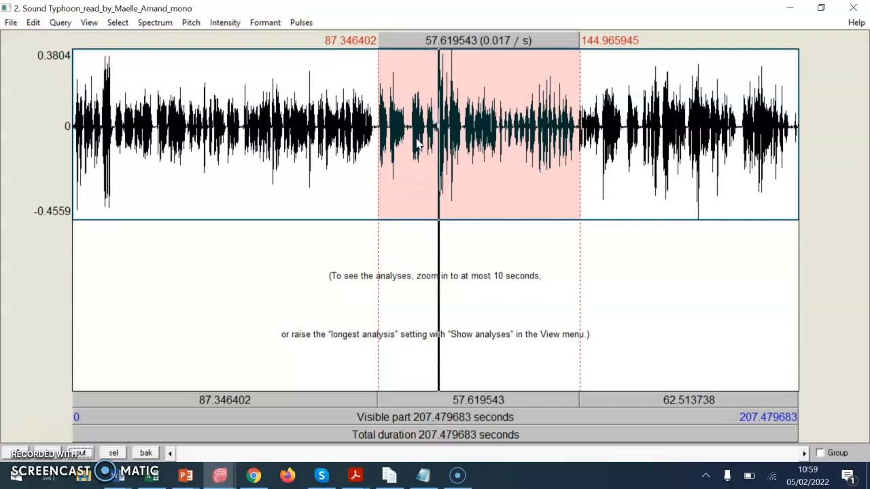
{"action": "left_click", "coordinate": [504, 133]}
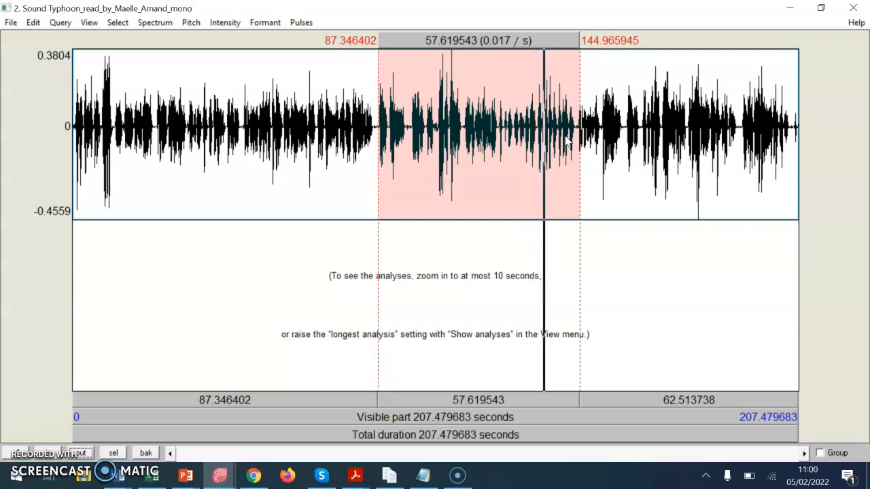
- Zoom to about 132.55–158.16 s, play it, and cut the unwanted phrase at about 132.96–138.61 s
{"action": "left_click", "coordinate": [537, 129]}
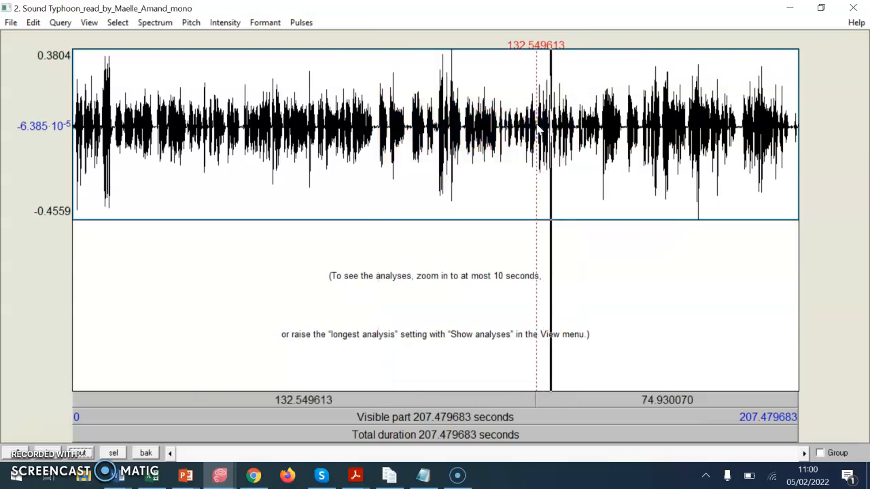
{"action": "left_click_drag", "start_coordinate": [537, 129], "coordinate": [626, 136]}
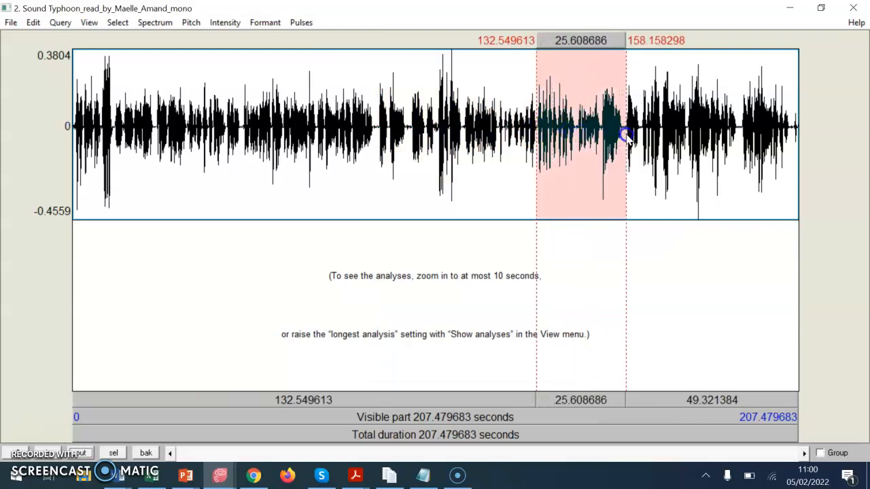
{"action": "left_click", "coordinate": [114, 454]}
{"action": "left_click", "coordinate": [227, 408]}
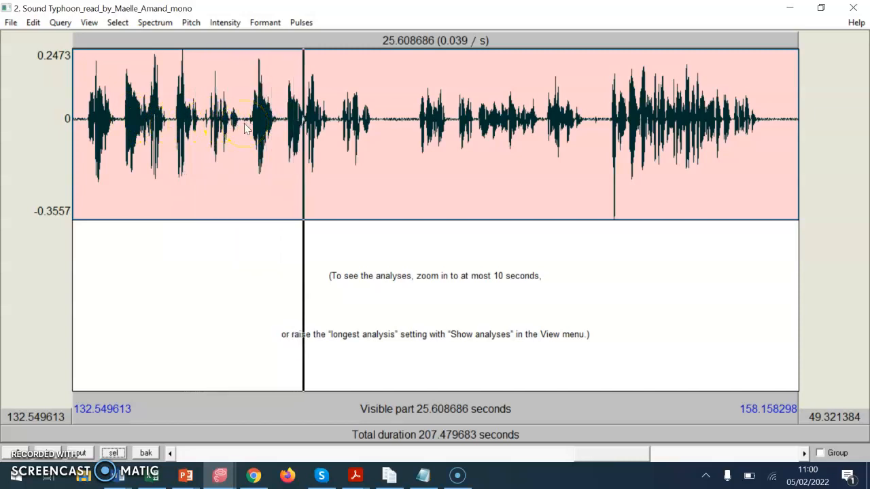
{"action": "left_click_drag", "start_coordinate": [244, 129], "coordinate": [84, 140]}
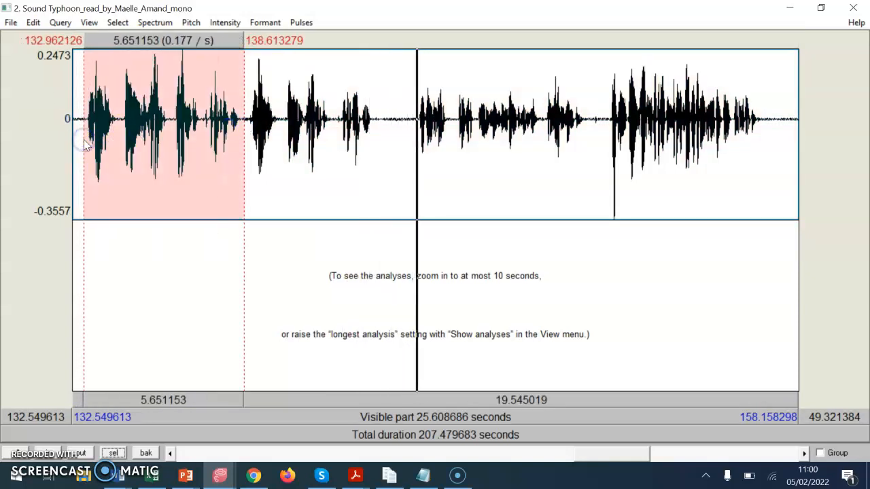
{"action": "key", "text": "ctrl+x"}
- Play the remaining phrase at about 132.94–137.78 s and part of the passage starting at about 138.59 s
{"action": "left_click_drag", "start_coordinate": [163, 125], "coordinate": [301, 155]}
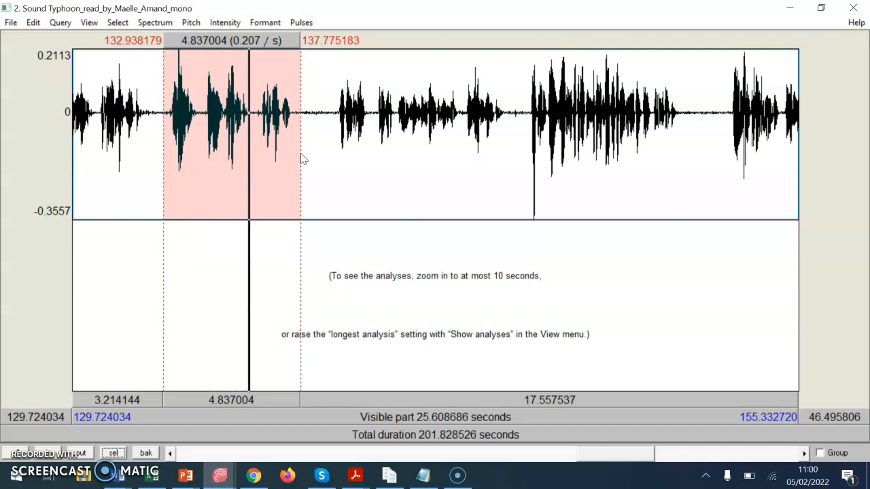
{"action": "left_click", "coordinate": [324, 121]}
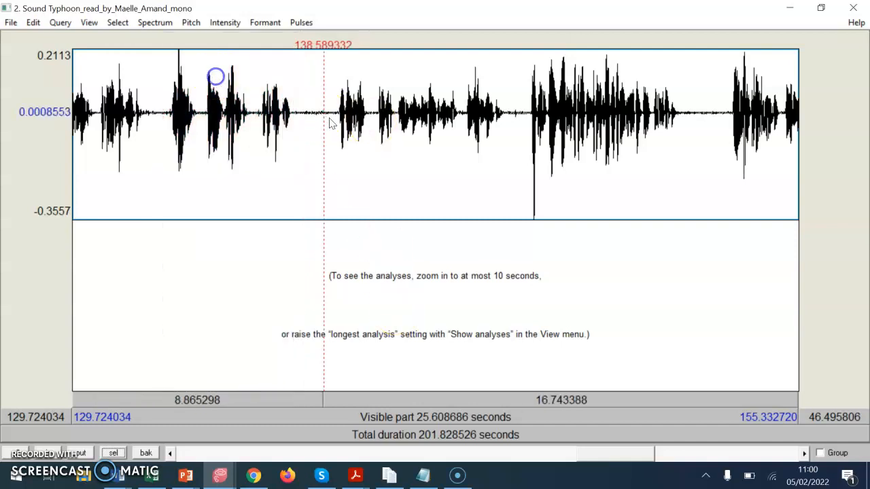
{"action": "left_click", "coordinate": [371, 399]}
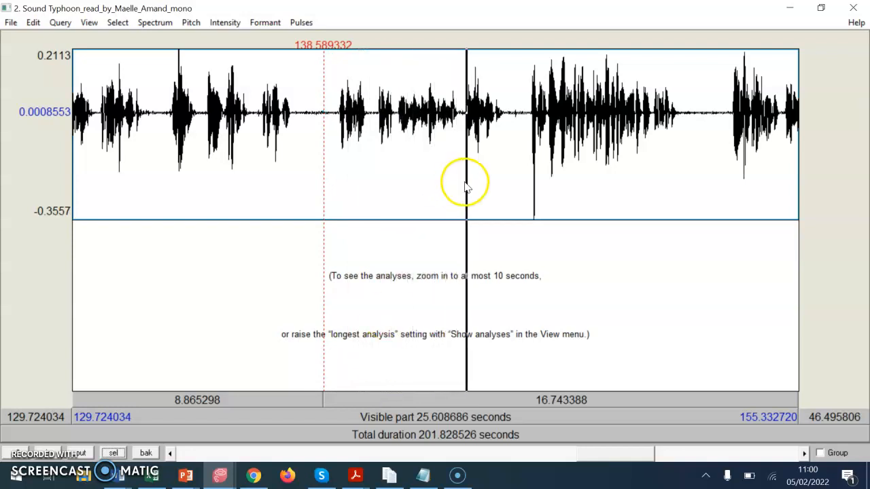
{"action": "key", "text": "Escape"}
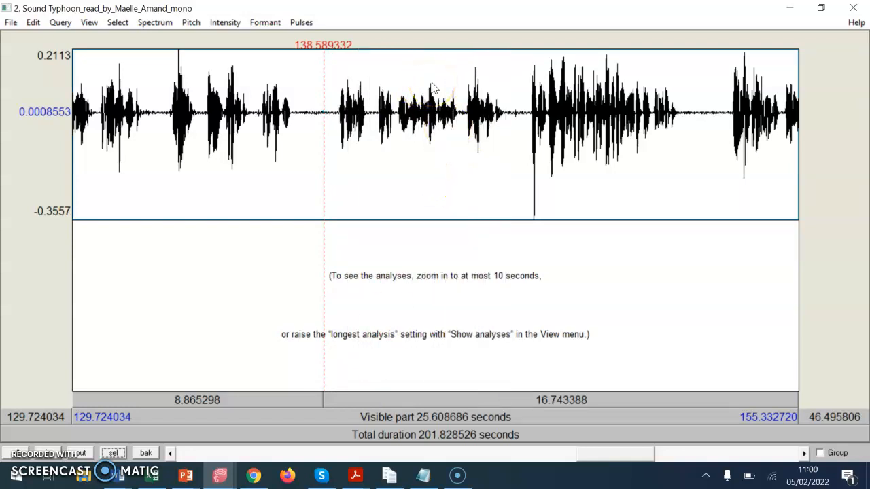
- Cut the phrase at about 138.92–145.44 s and play the one that follows, at about 139.21–145.29 s
{"action": "left_click_drag", "start_coordinate": [517, 119], "coordinate": [333, 146]}
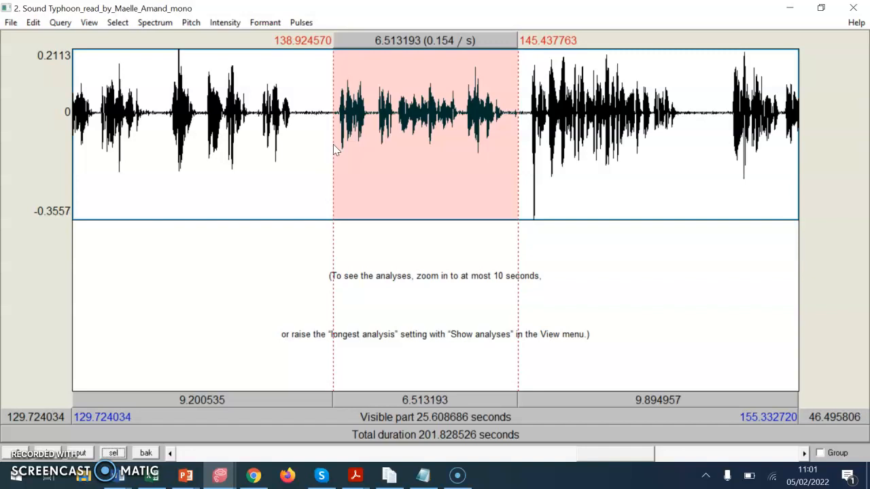
{"action": "key", "text": "ctrl+x"}
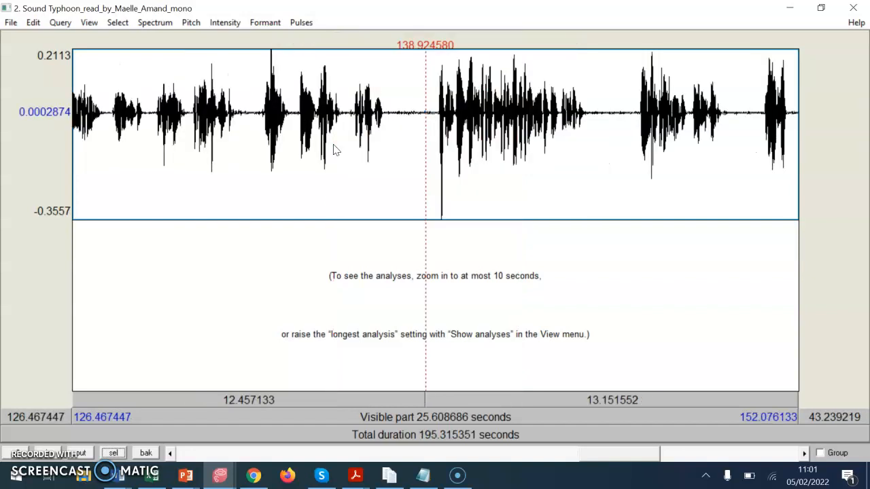
{"action": "left_click_drag", "start_coordinate": [434, 129], "coordinate": [607, 165]}
{"action": "key", "text": "Tab"}
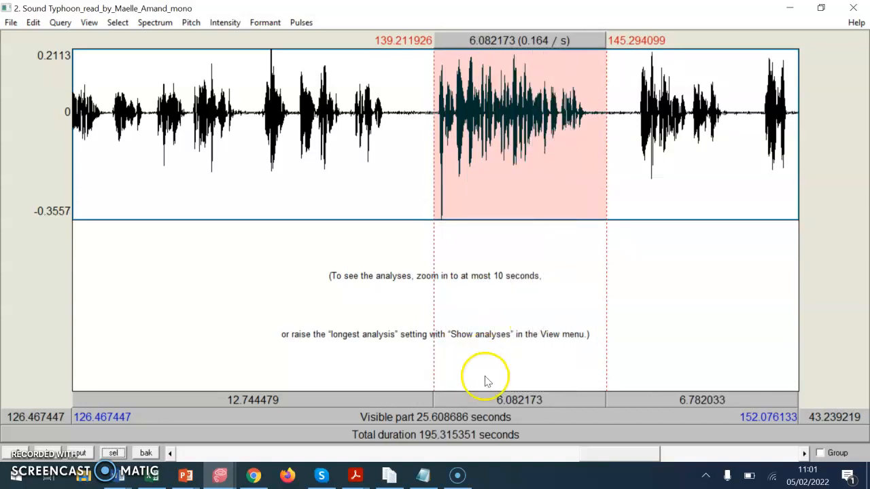
- Play the phrase at about 146.15–150.01 s and the speech that comes after it
{"action": "left_click_drag", "start_coordinate": [635, 452], "coordinate": [679, 452]}
{"action": "left_click_drag", "start_coordinate": [246, 143], "coordinate": [355, 165]}
{"action": "key", "text": "Tab"}
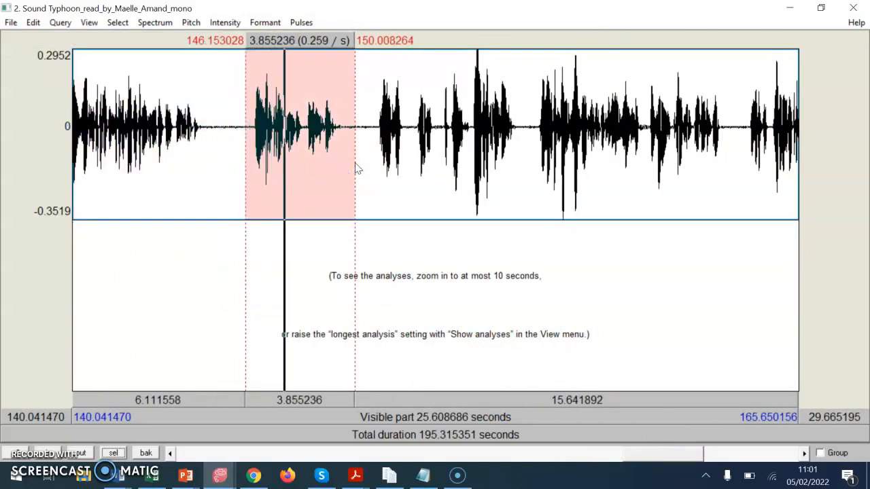
{"action": "left_click", "coordinate": [384, 399]}
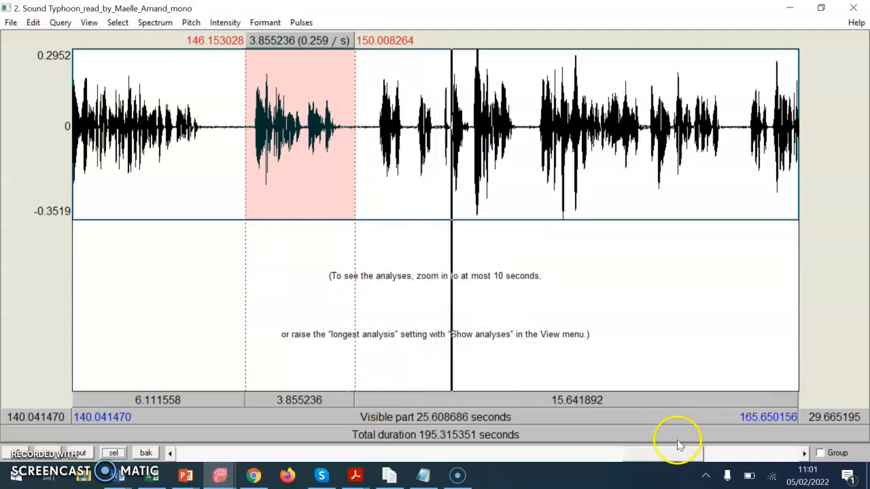
- Cut the noise from about 194.06 s to the end of the recording, and play the final passage at about 179.02–193.63 s
{"action": "left_click_drag", "start_coordinate": [675, 453], "coordinate": [708, 454]}
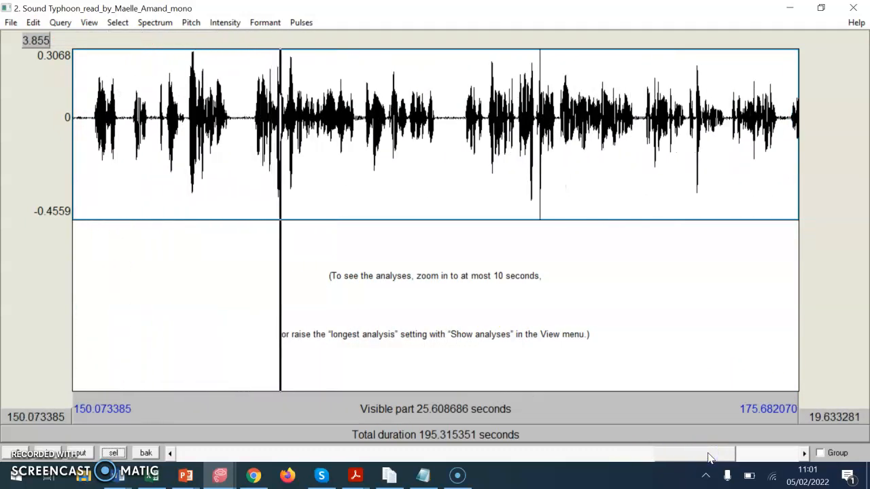
{"action": "left_click_drag", "start_coordinate": [722, 457], "coordinate": [760, 458]}
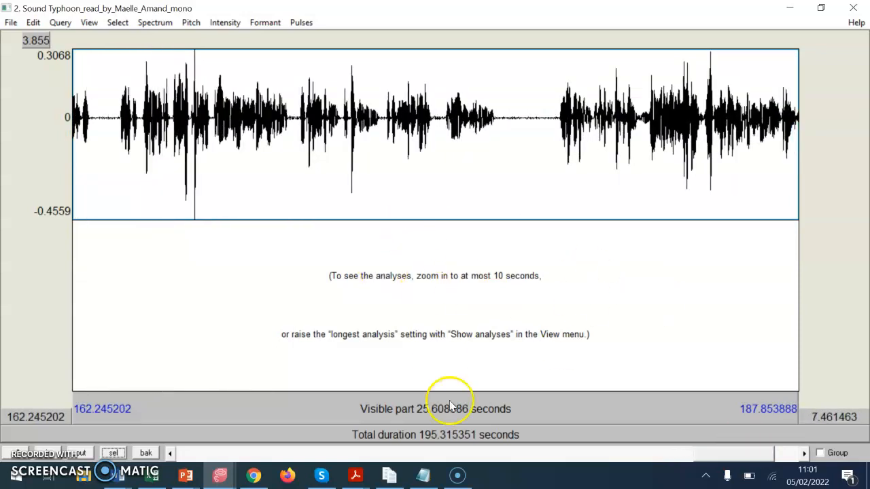
{"action": "left_click_drag", "start_coordinate": [764, 454], "coordinate": [803, 455]}
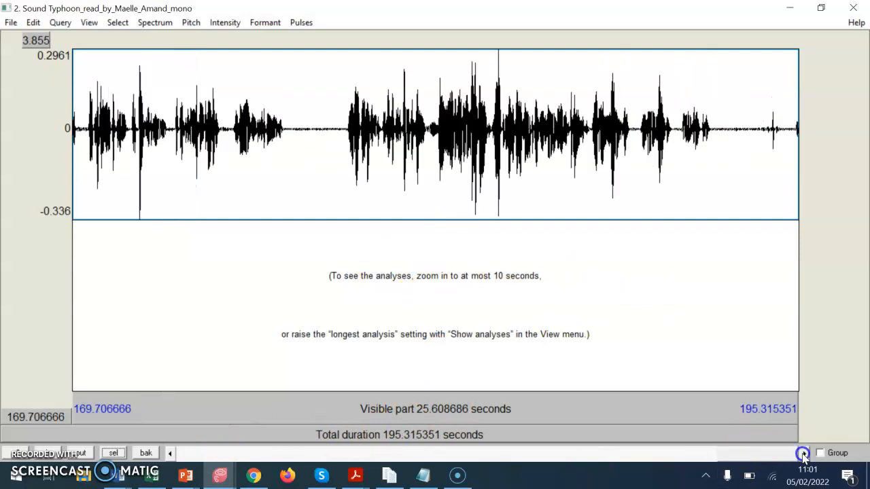
{"action": "left_click_drag", "start_coordinate": [763, 149], "coordinate": [812, 155]}
{"action": "key", "text": "Tab"}
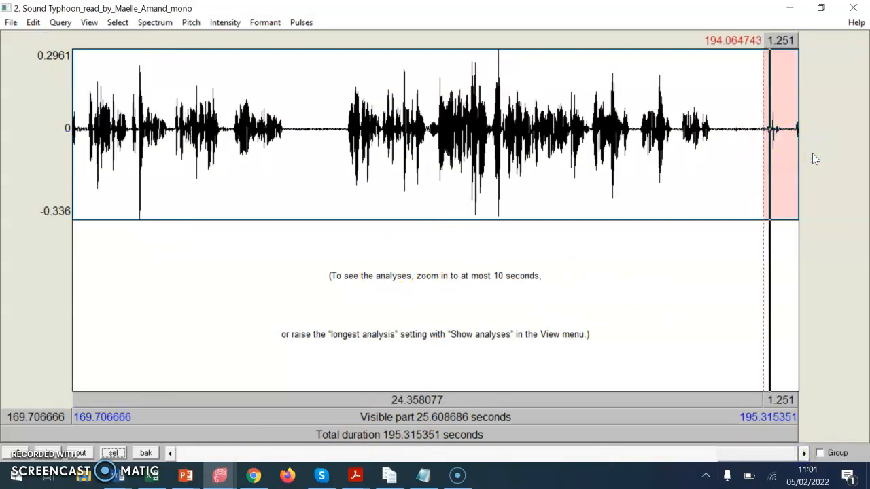
{"action": "key", "text": "ctrl+x"}
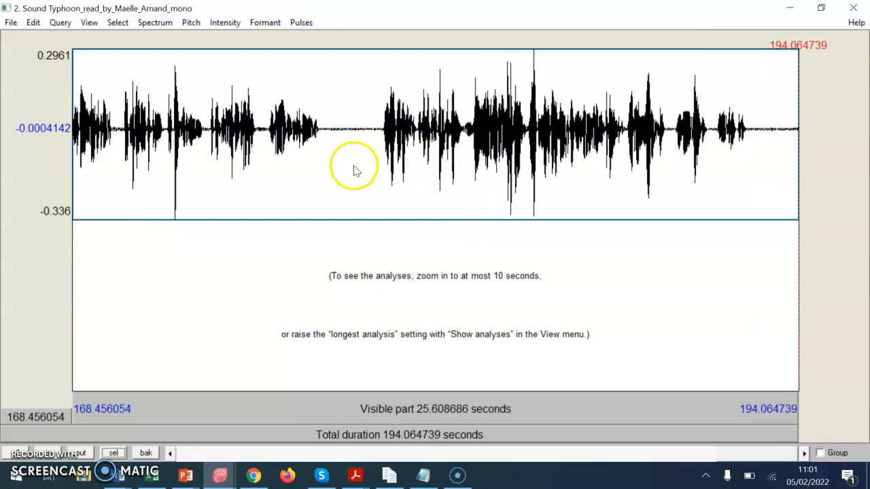
{"action": "left_click_drag", "start_coordinate": [372, 168], "coordinate": [786, 204]}
{"action": "key", "text": "Tab"}
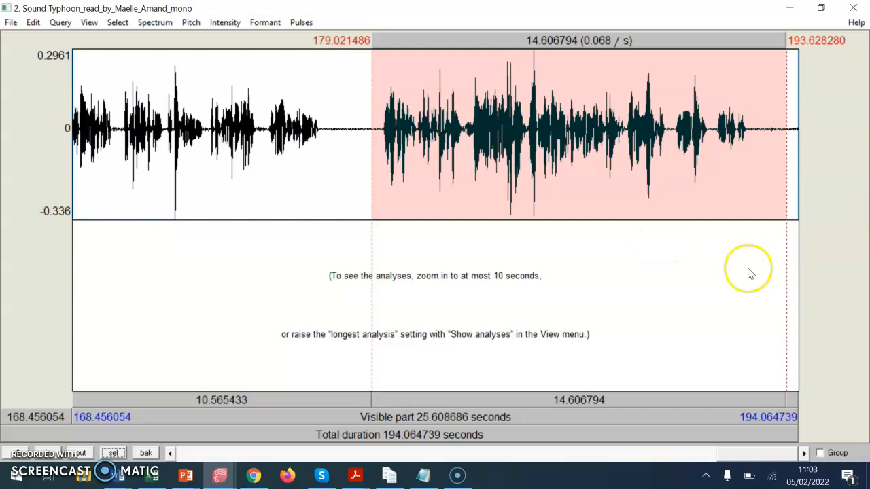
- Cut about the first 0.99 s of the recording and close the sound editor
{"action": "left_click_drag", "start_coordinate": [750, 456], "coordinate": [172, 425]}
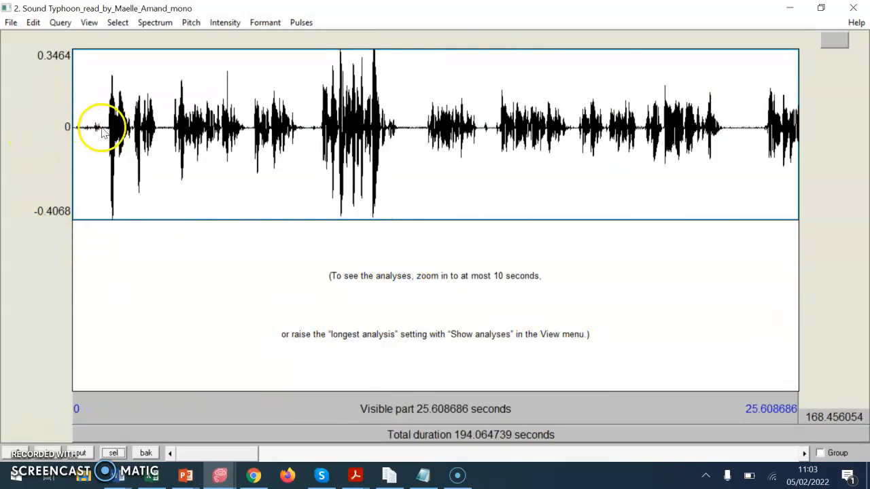
{"action": "left_click_drag", "start_coordinate": [101, 130], "coordinate": [64, 128]}
{"action": "key", "text": "ctrl+x"}
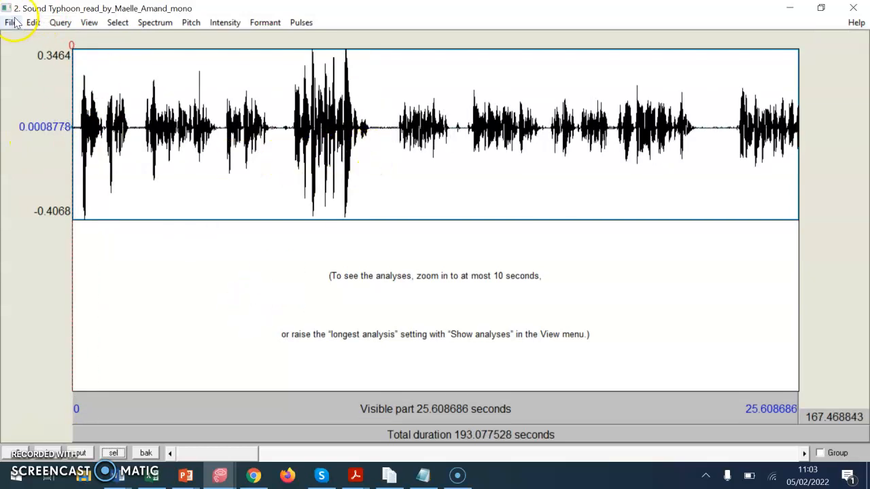
{"action": "left_click", "coordinate": [853, 8]}
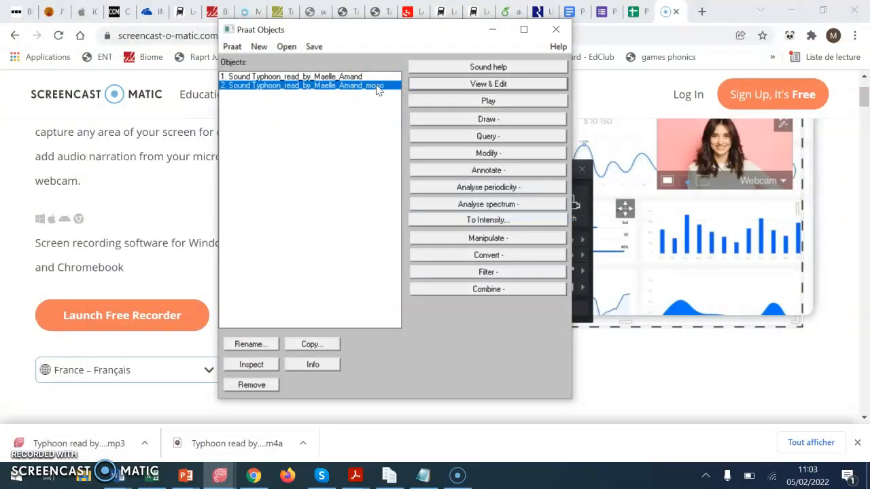
- Try to save the mono sound as a WAV file under the existing mono file name ending in EDITED_05_02_2022, and cancel the save
{"action": "left_click", "coordinate": [314, 46]}
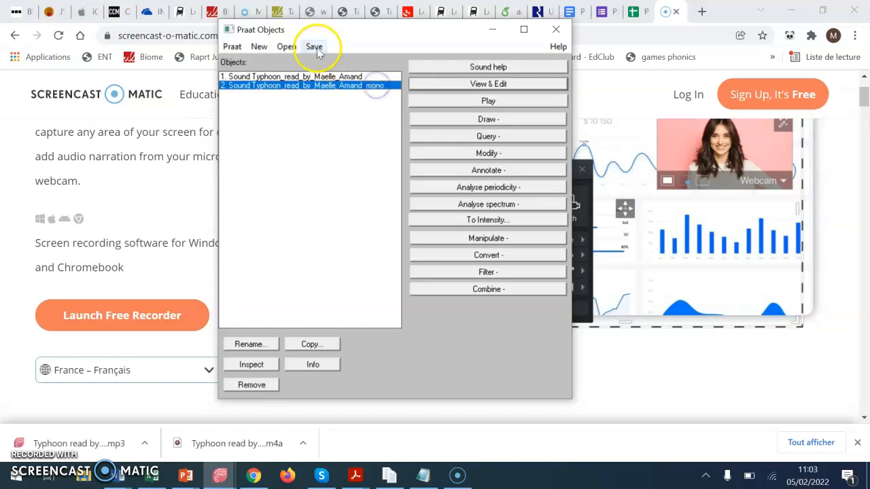
{"action": "left_click", "coordinate": [248, 90]}
{"action": "mouse_move", "coordinate": [316, 48]}
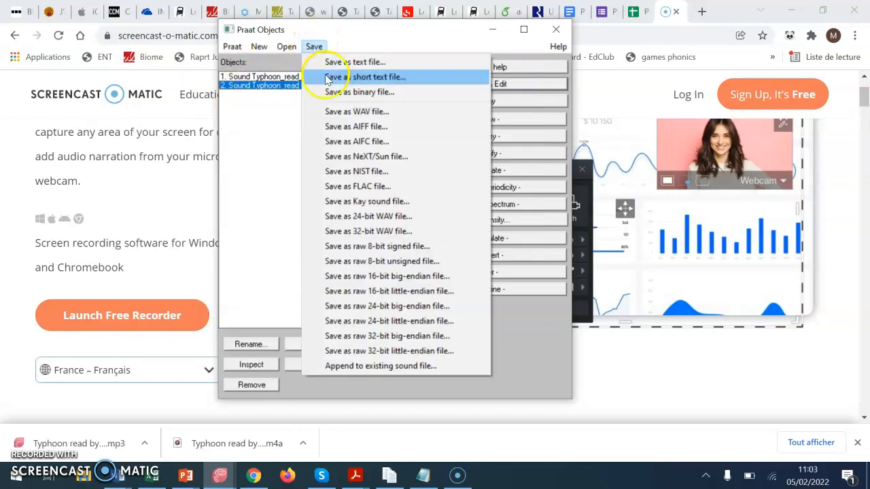
{"action": "left_click", "coordinate": [333, 112]}
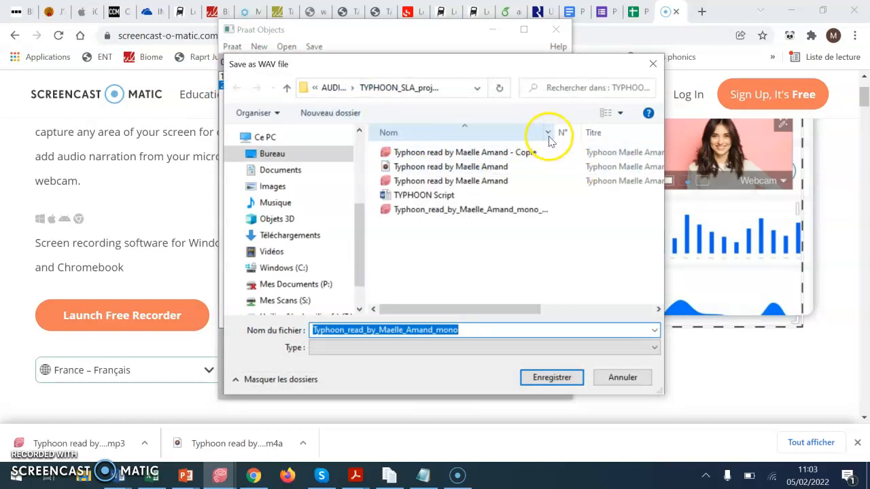
{"action": "left_click_drag", "start_coordinate": [557, 132], "coordinate": [640, 145]}
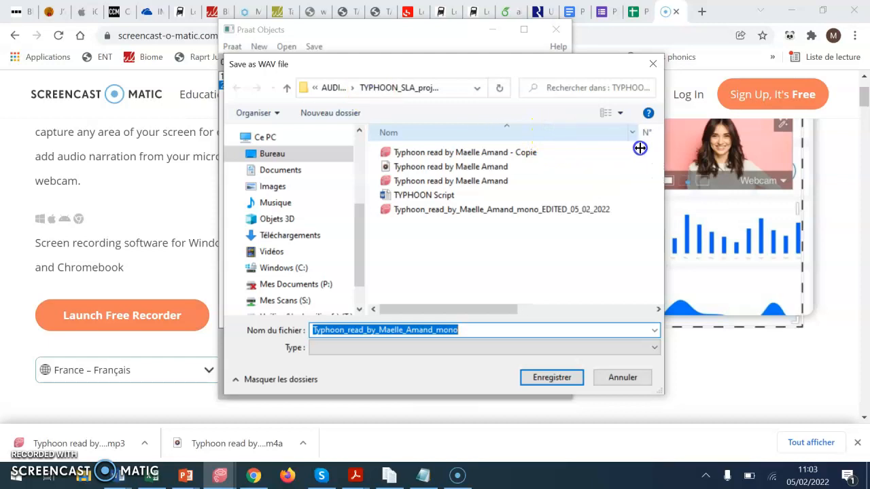
{"action": "left_click", "coordinate": [595, 216]}
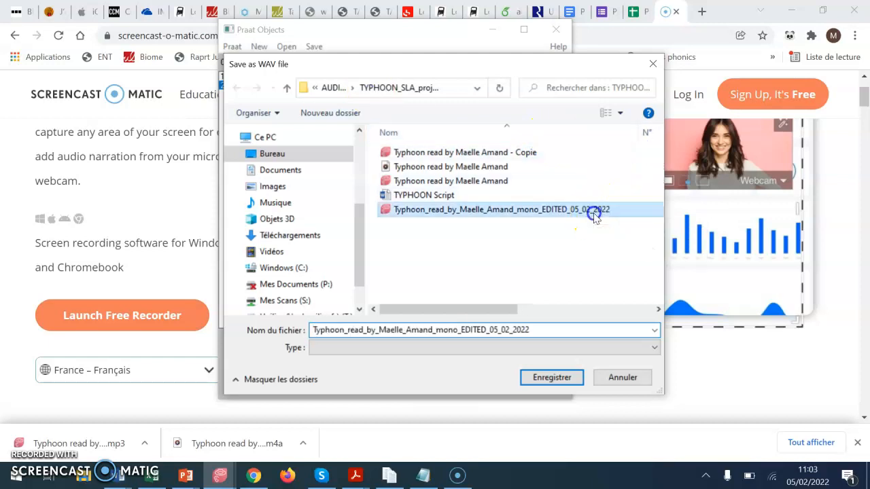
{"action": "left_click_drag", "start_coordinate": [594, 214], "coordinate": [563, 261]}
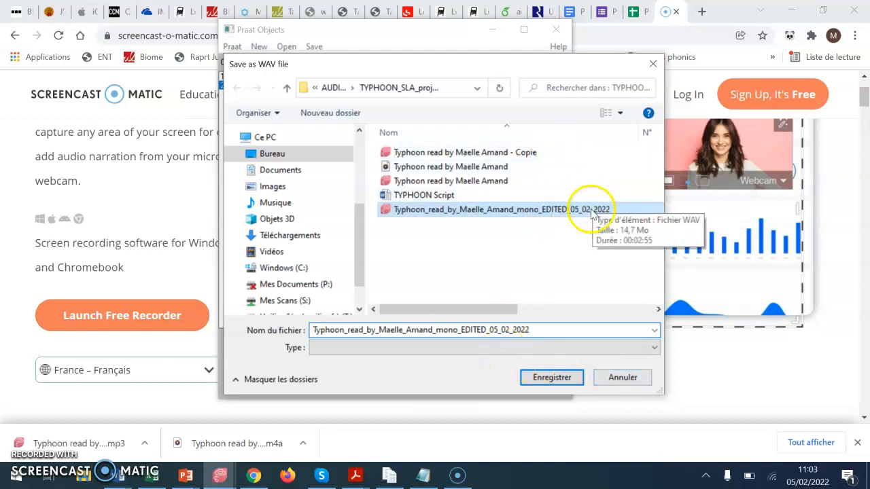
{"action": "left_click", "coordinate": [623, 378]}
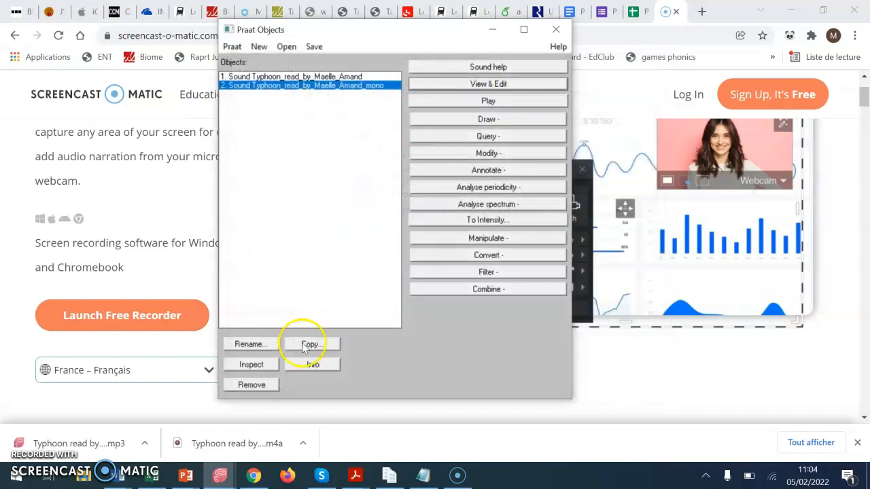